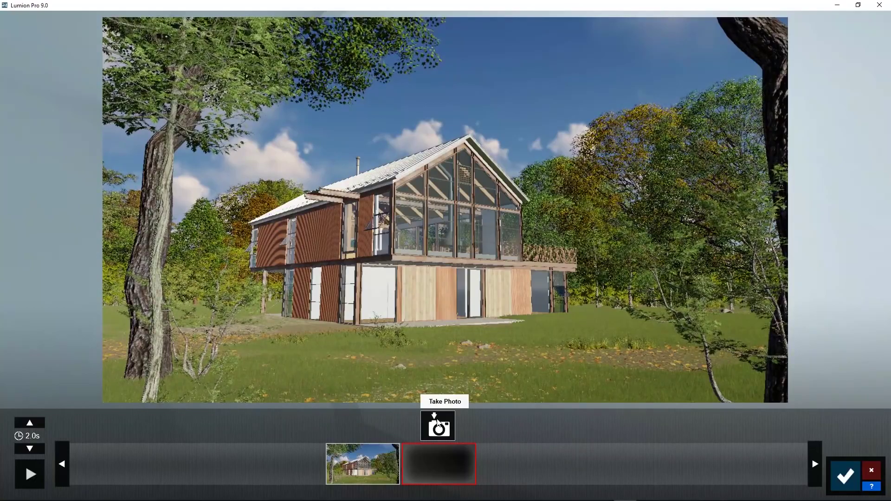
pyautogui.click(437, 423)
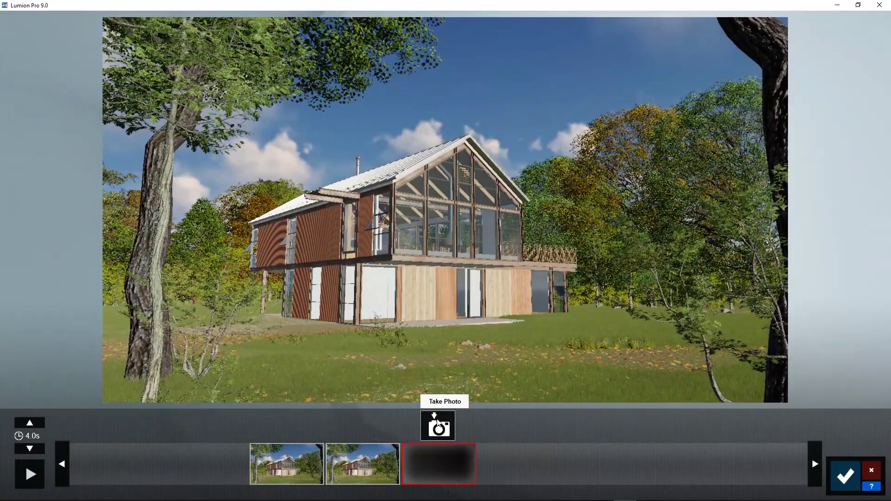
pyautogui.click(377, 460)
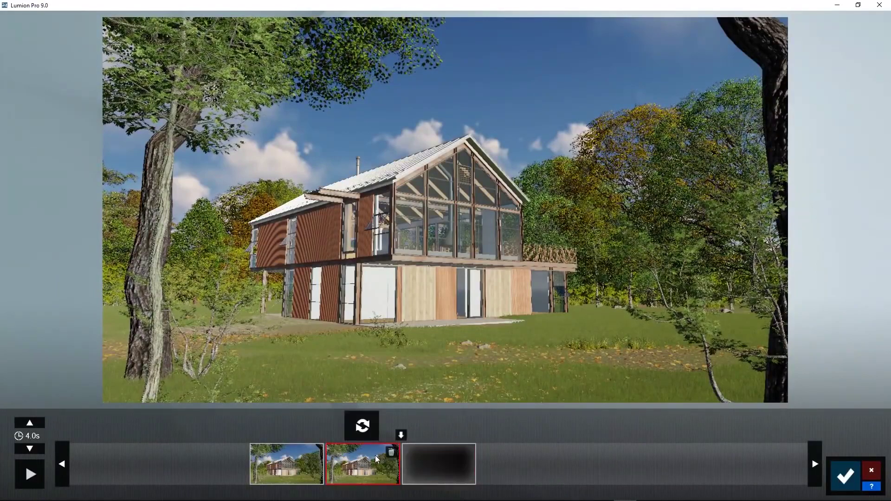
pyautogui.click(391, 454)
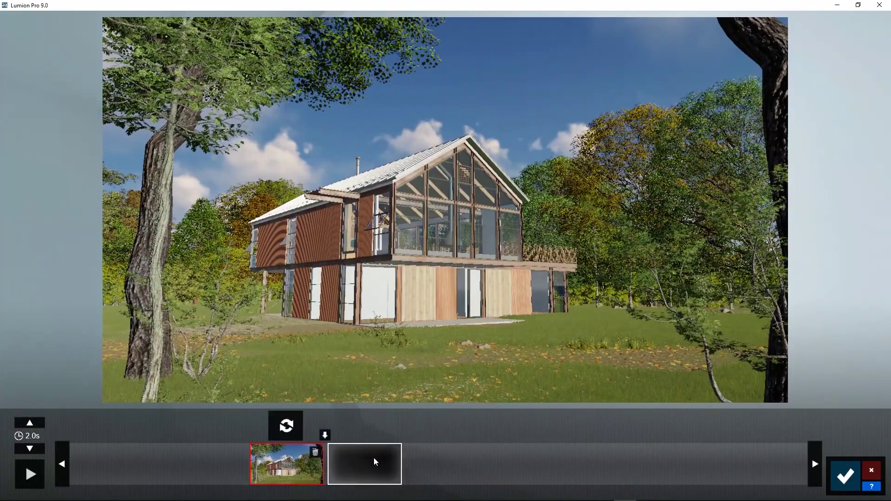
# Step: Move the camera around to the house's front, raise it to about 2.07 m, and capture this view as the clip's second keyframe
pyautogui.click(347, 463)
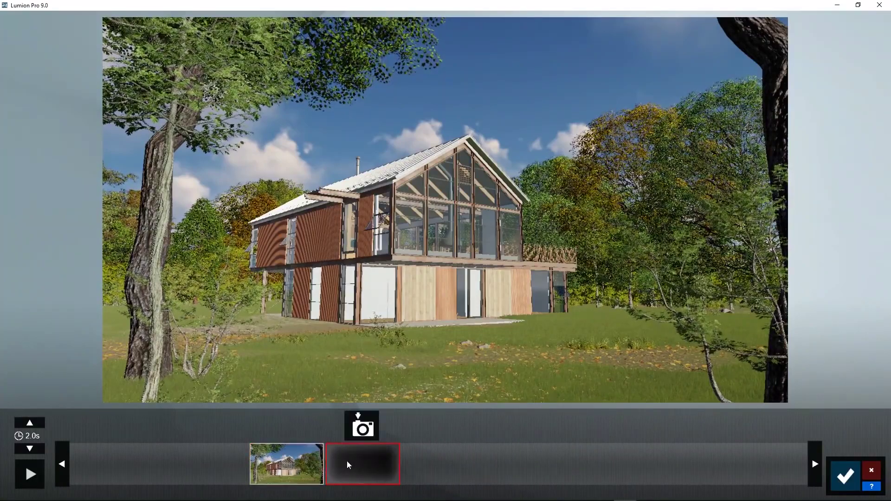
pyautogui.press('d')
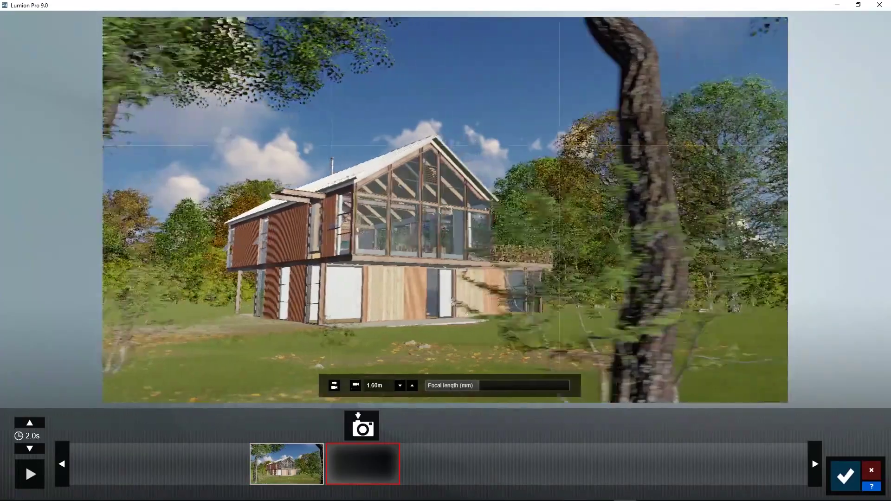
pyautogui.press('d')
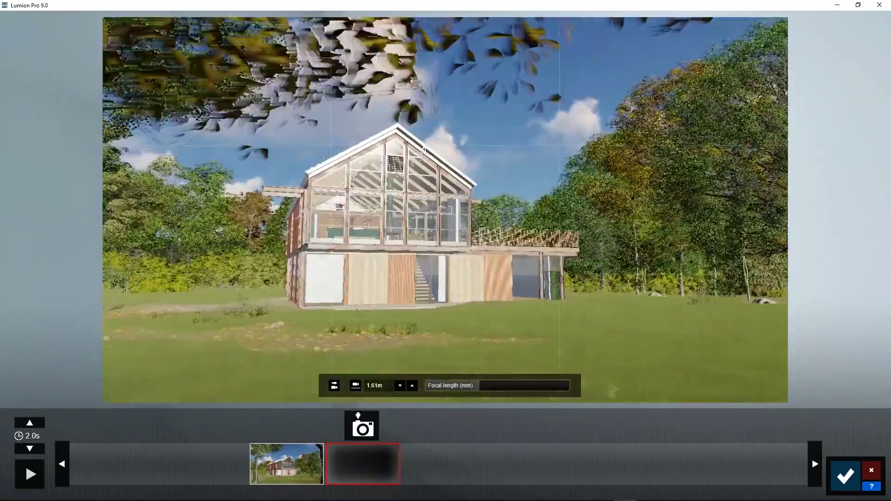
pyautogui.press('d')
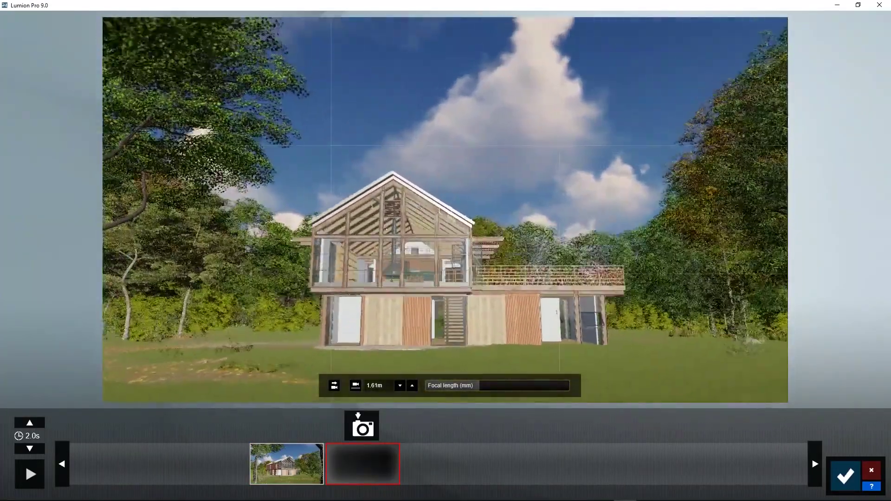
pyautogui.press('d')
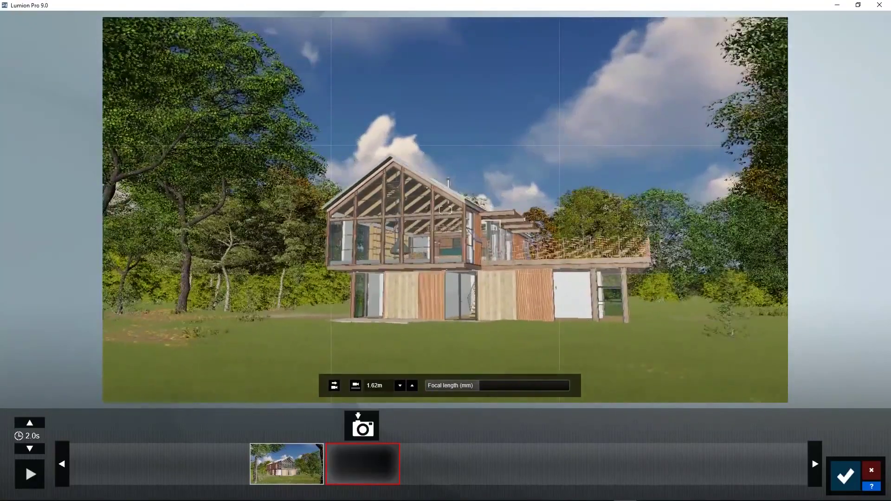
pyautogui.press('w')
pyautogui.moveTo(352, 339); pyautogui.dragTo(343, 315, button='right')
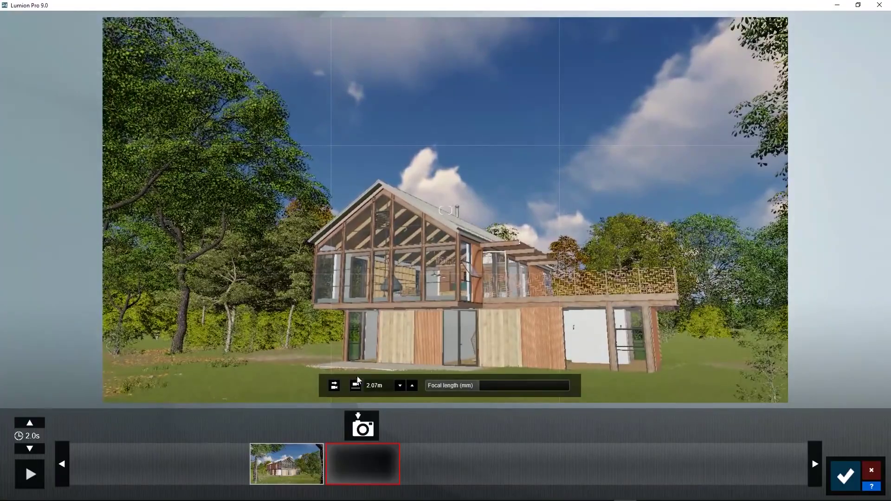
pyautogui.click(372, 416)
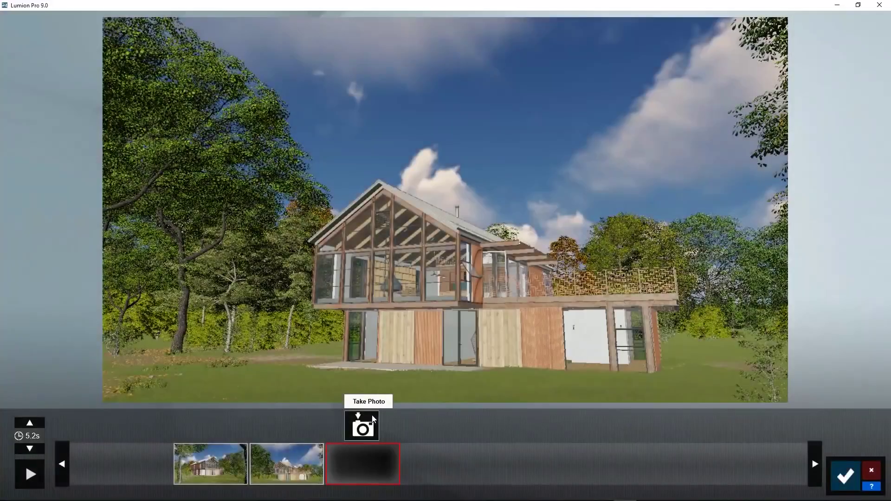
# Step: Preview the camera path, set the clip duration to 12.0 seconds, and save the clip
pyautogui.click(33, 480)
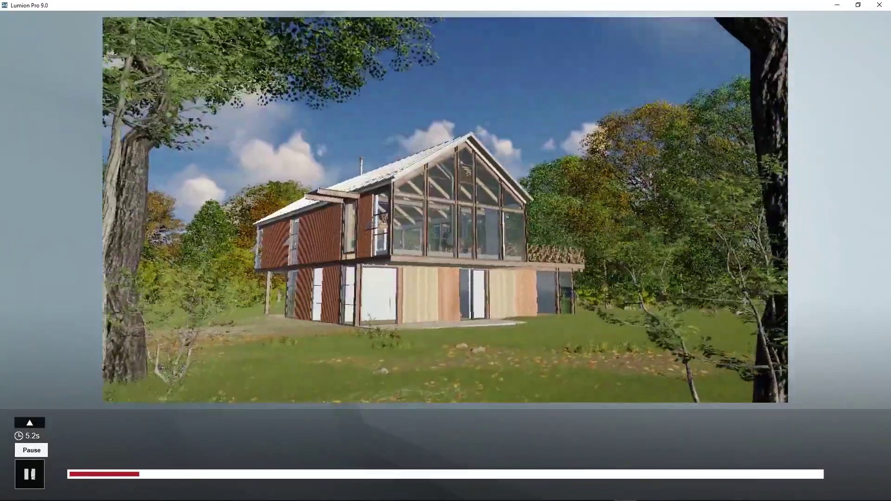
pyautogui.click(30, 423)
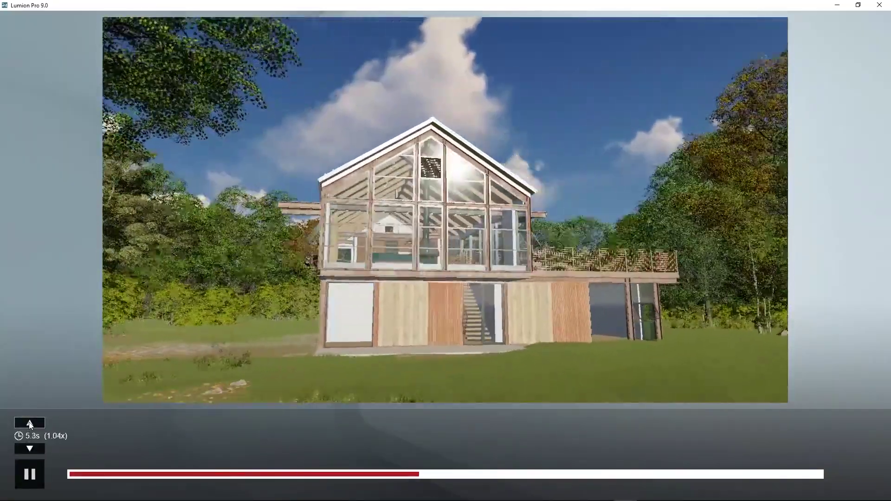
pyautogui.click(29, 424)
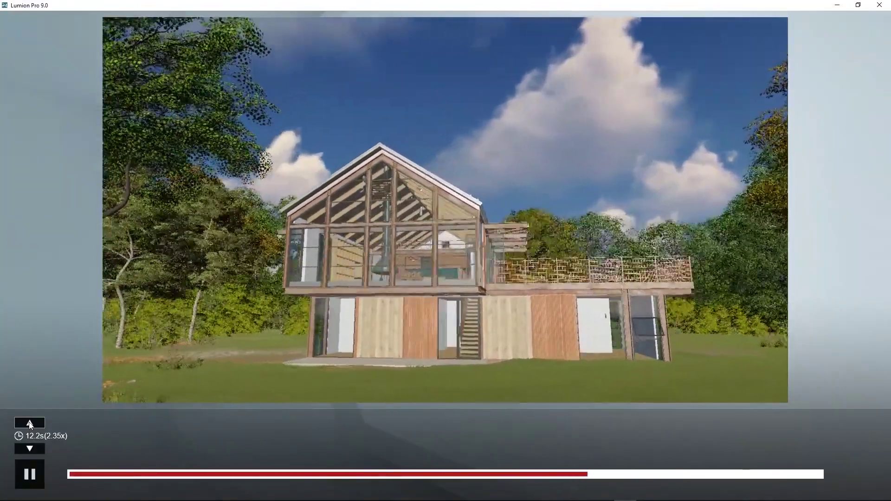
pyautogui.click(31, 478)
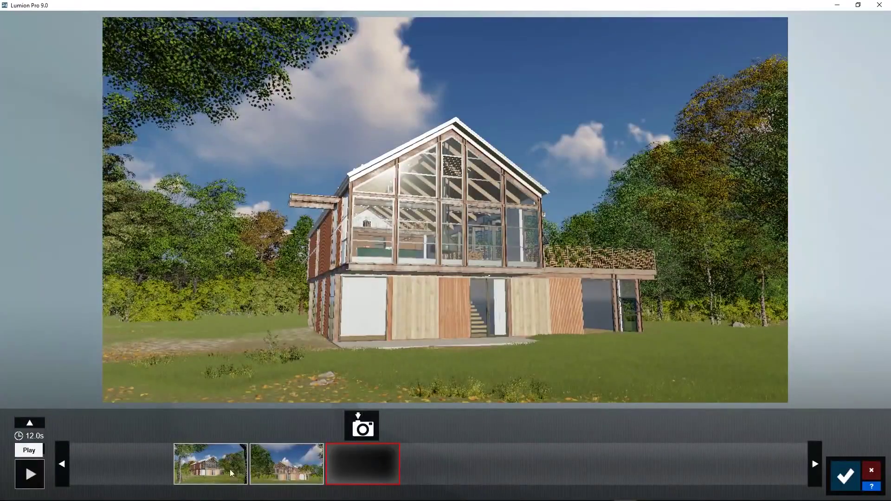
pyautogui.click(845, 476)
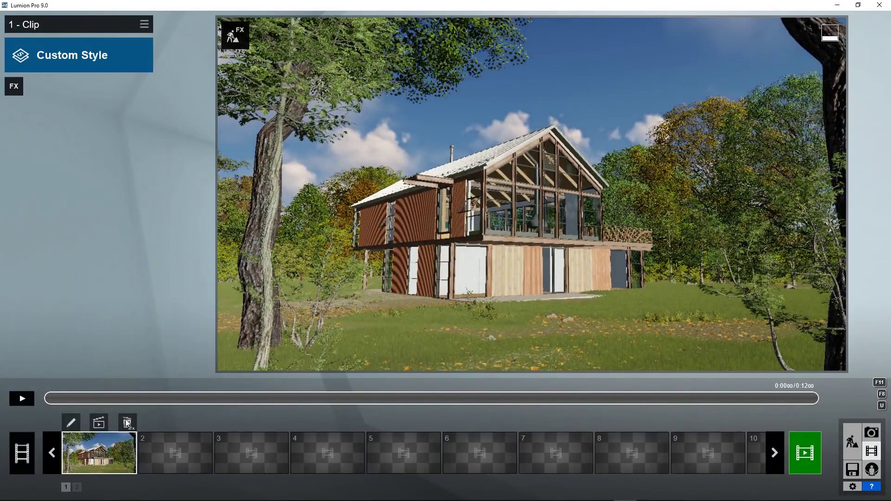
# Step: Render the entire clip as an HD 1280x720 MP4 file named movie 1
pyautogui.click(104, 426)
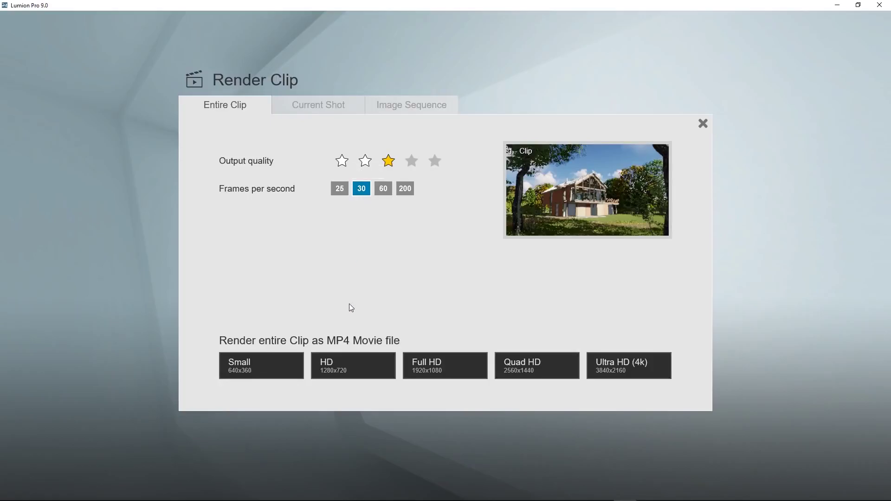
pyautogui.click(339, 369)
pyautogui.write('mov')
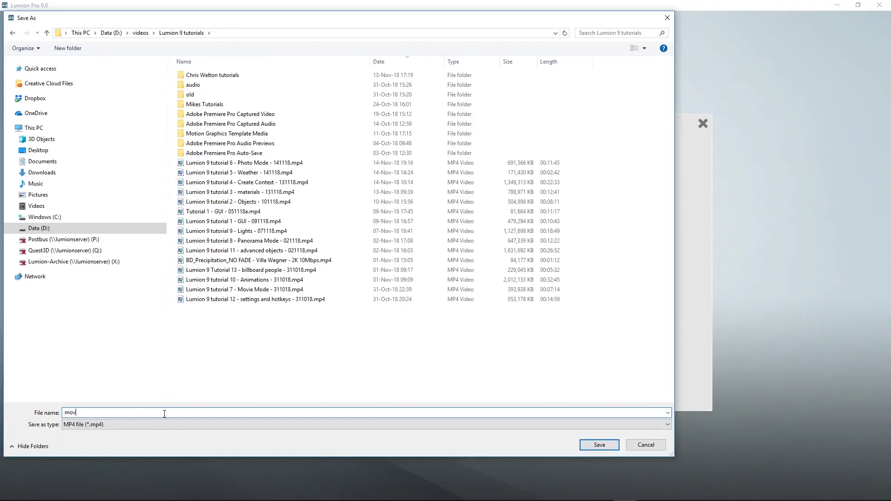
pyautogui.write('ie')
pyautogui.press('Return')
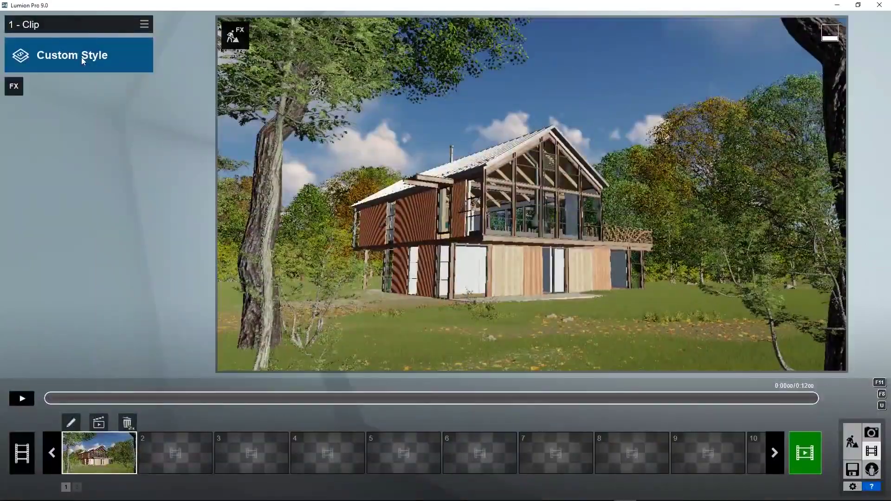
# Step: Apply the Realistic style to the clip and add the Real Skies effect
pyautogui.click(82, 59)
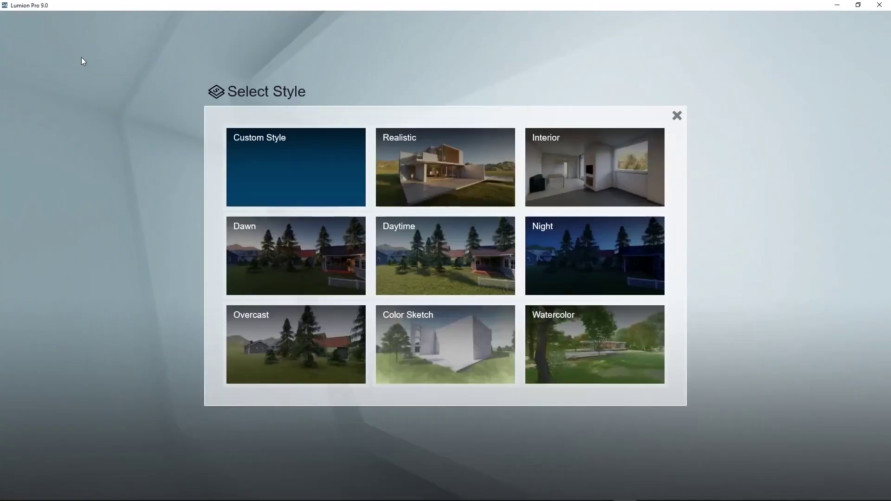
pyautogui.click(449, 150)
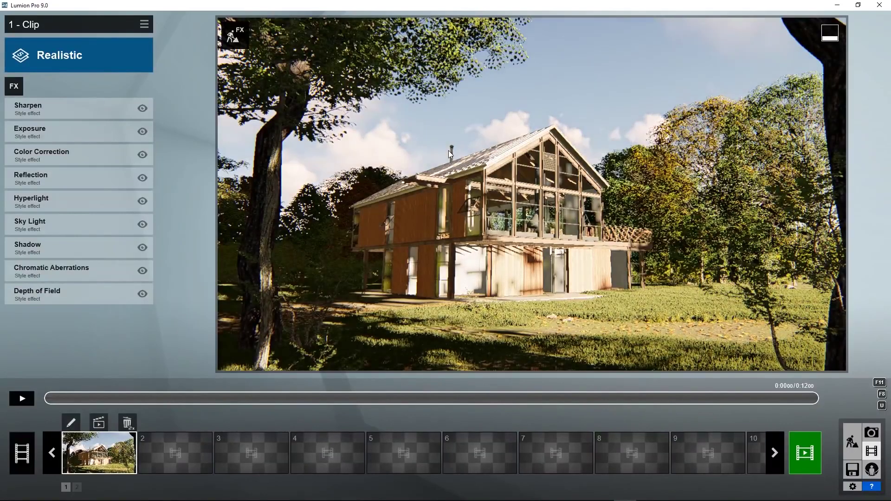
pyautogui.click(19, 85)
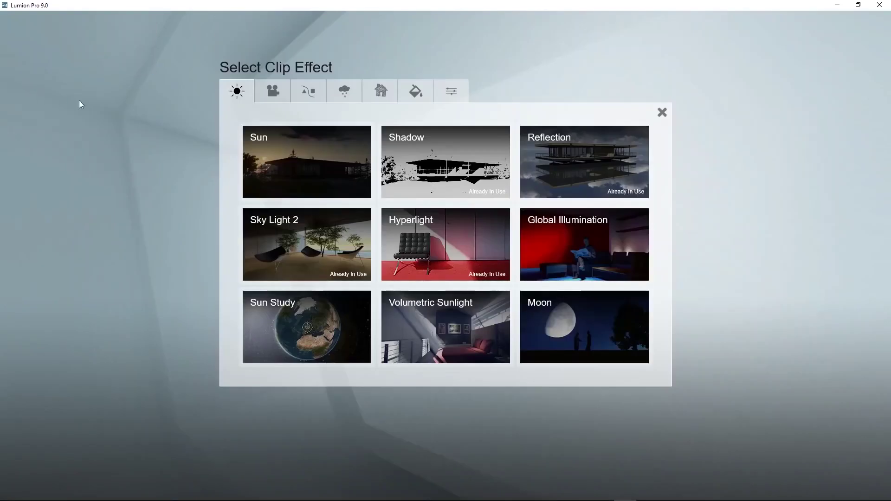
pyautogui.click(346, 93)
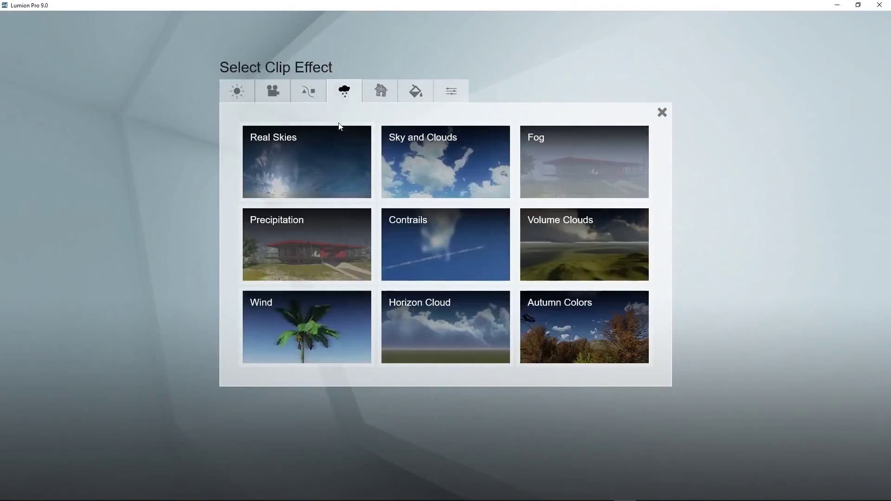
pyautogui.click(289, 158)
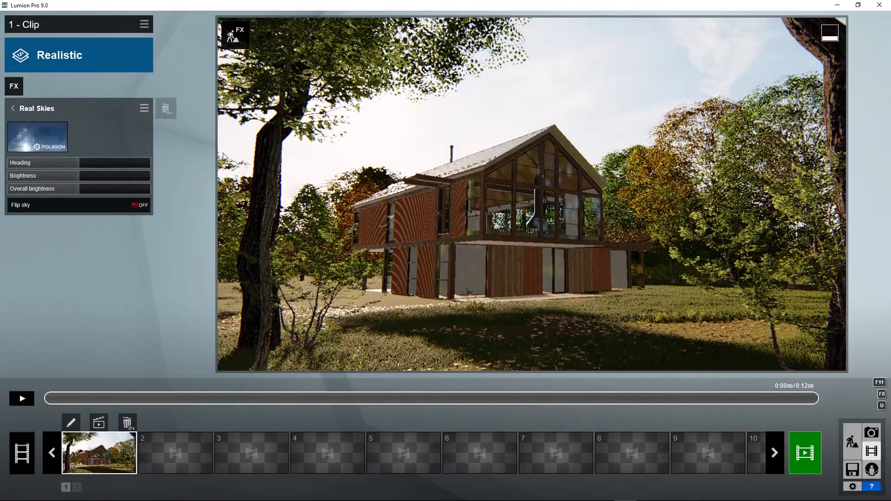
# Step: Choose a cloudier sky for the Real Skies effect and set its heading to about 94.7
pyautogui.click(40, 140)
pyautogui.click(577, 272)
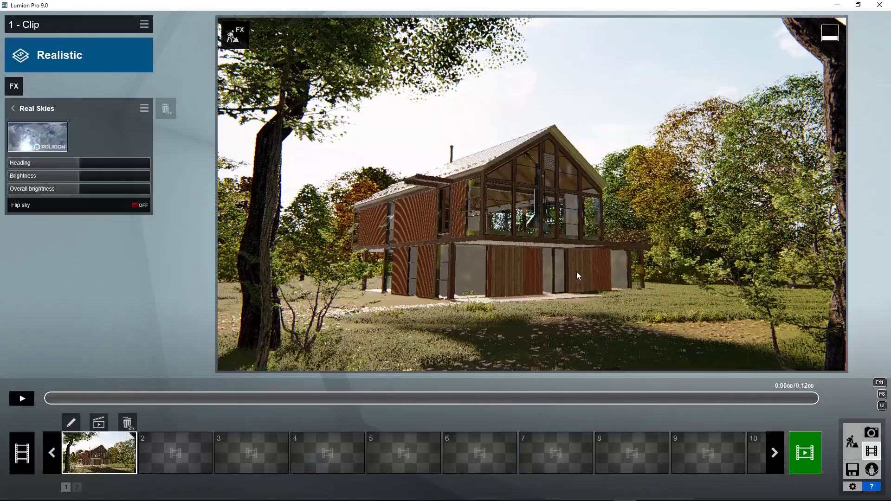
pyautogui.moveTo(82, 163); pyautogui.dragTo(118, 165)
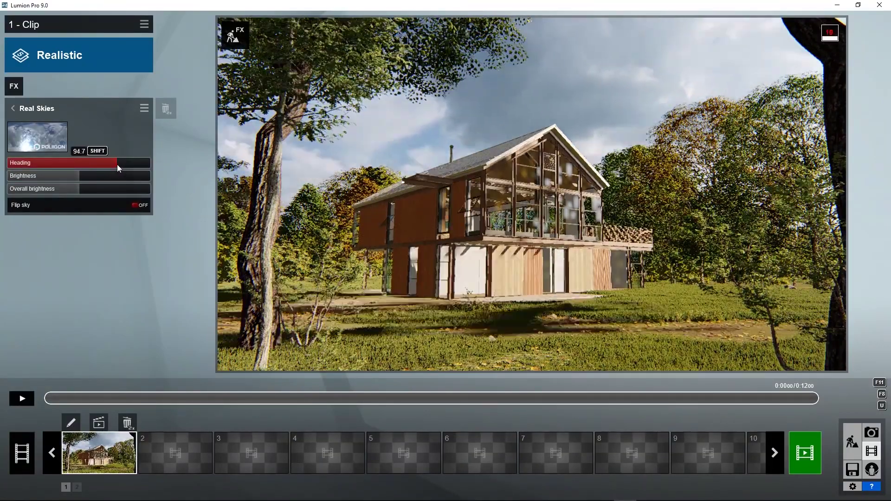
pyautogui.click(14, 109)
# Step: Set the Reflection effect's preview quality to High and add a reflection plane on the upper floor's large gable glazing
pyautogui.click(48, 200)
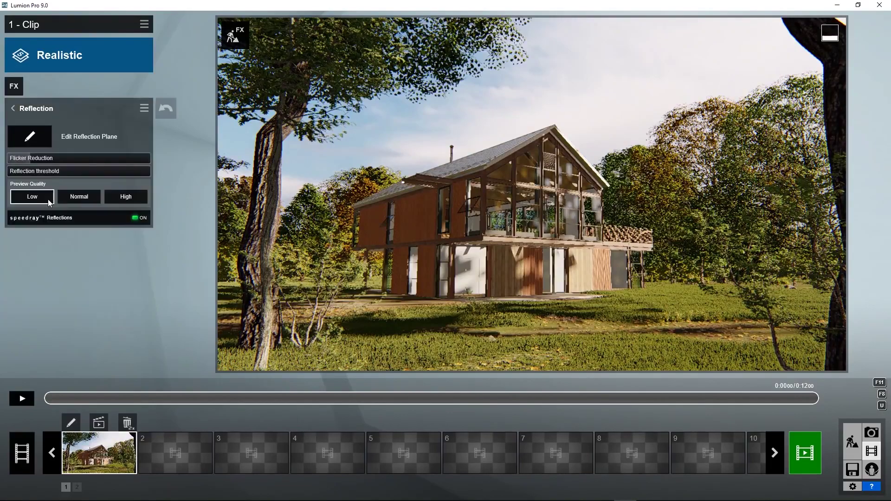
pyautogui.click(124, 198)
pyautogui.click(29, 137)
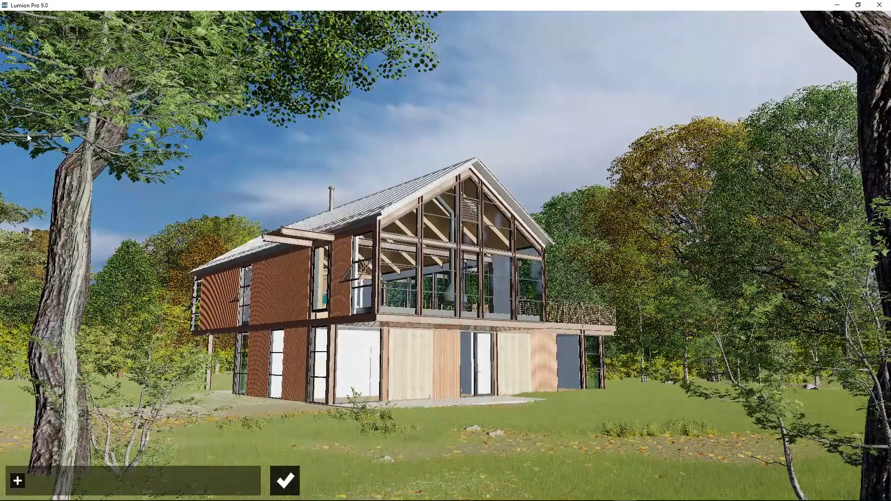
pyautogui.click(17, 482)
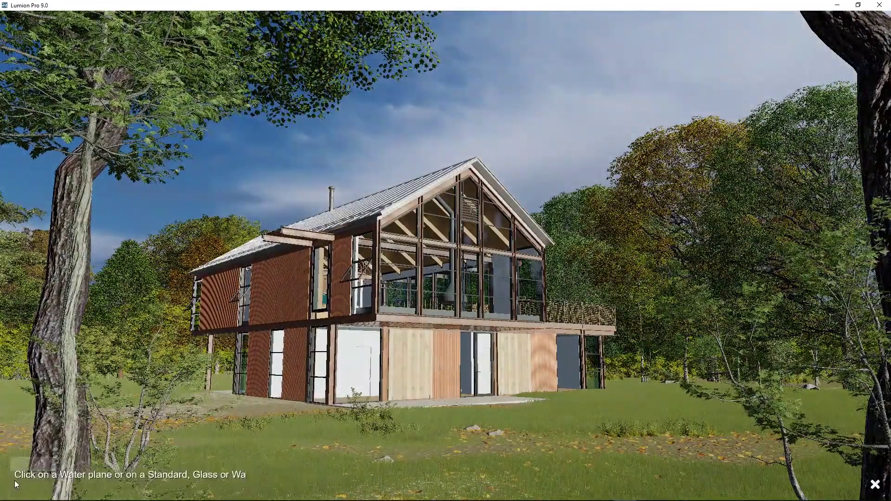
pyautogui.click(409, 287)
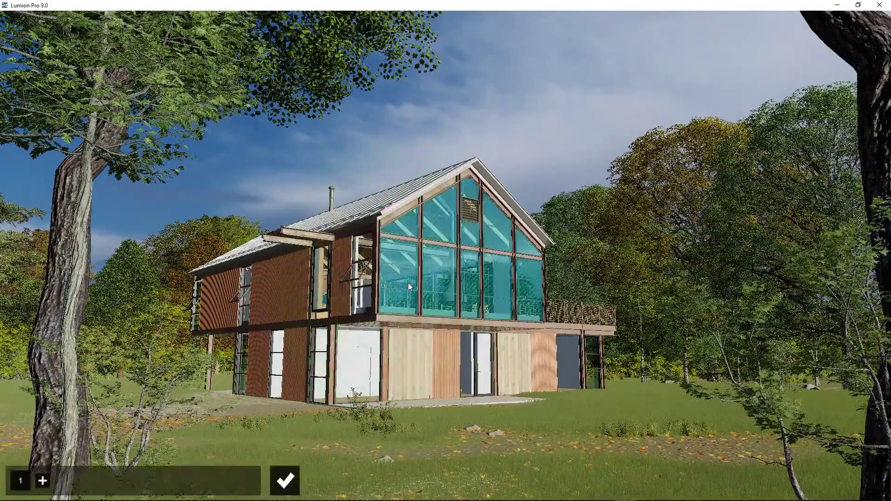
pyautogui.click(292, 482)
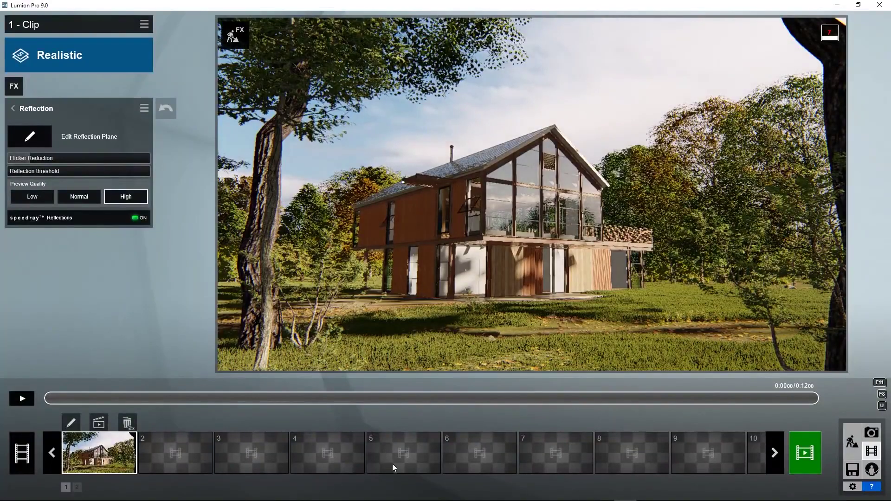
# Step: Render the entire styled clip as a Full HD 1920x1080 MP4, reusing the file name movie 1.mp4
pyautogui.click(98, 423)
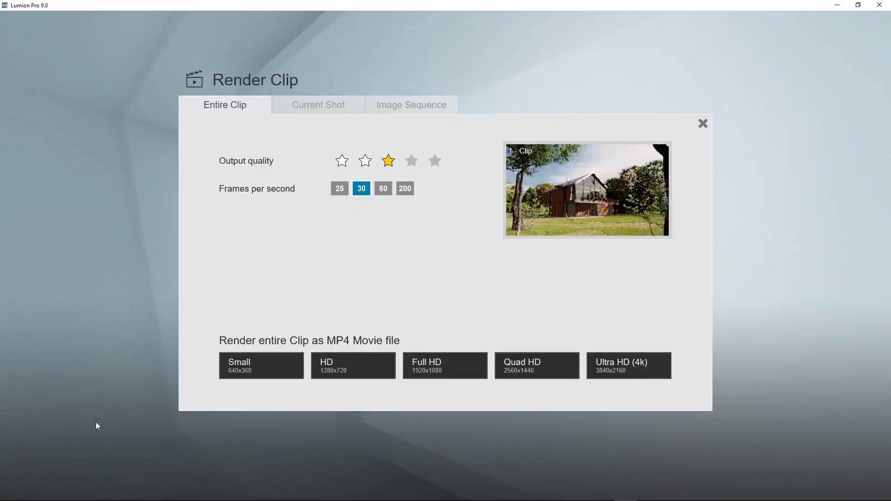
pyautogui.click(448, 364)
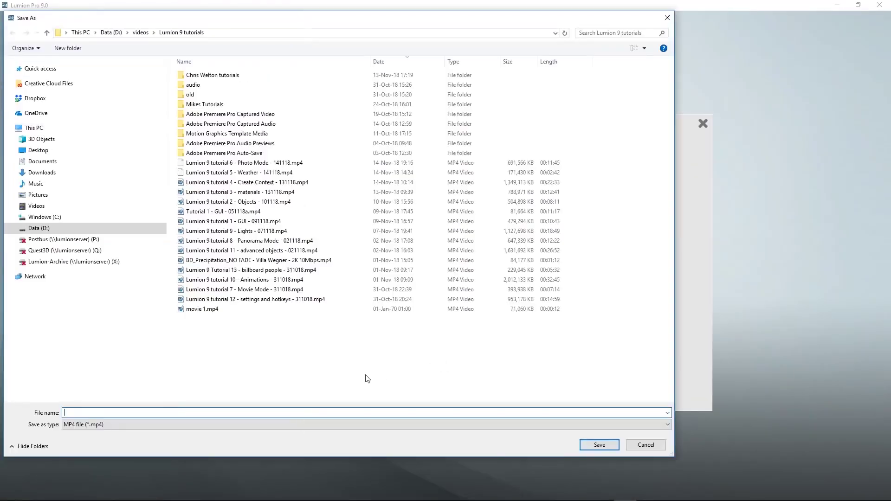
pyautogui.click(202, 308)
pyautogui.click(589, 443)
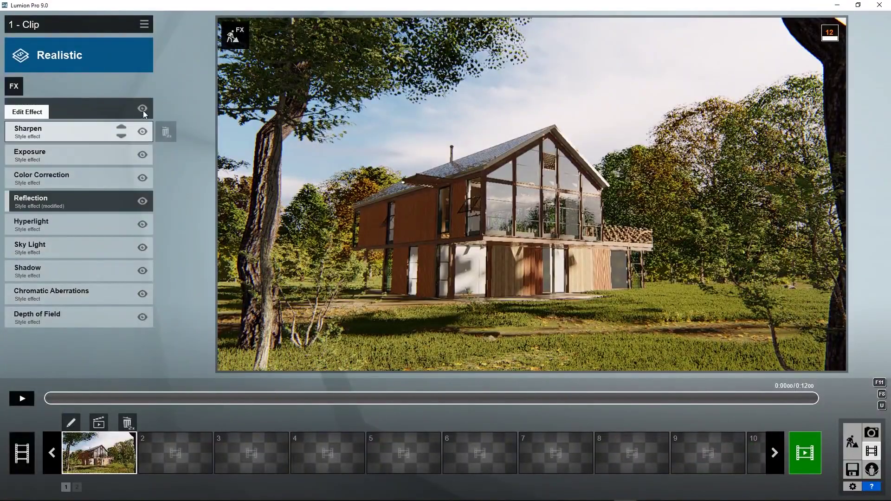
# Step: Turn the Real Skies effect off and on again to compare the clip with and without it
pyautogui.click(143, 109)
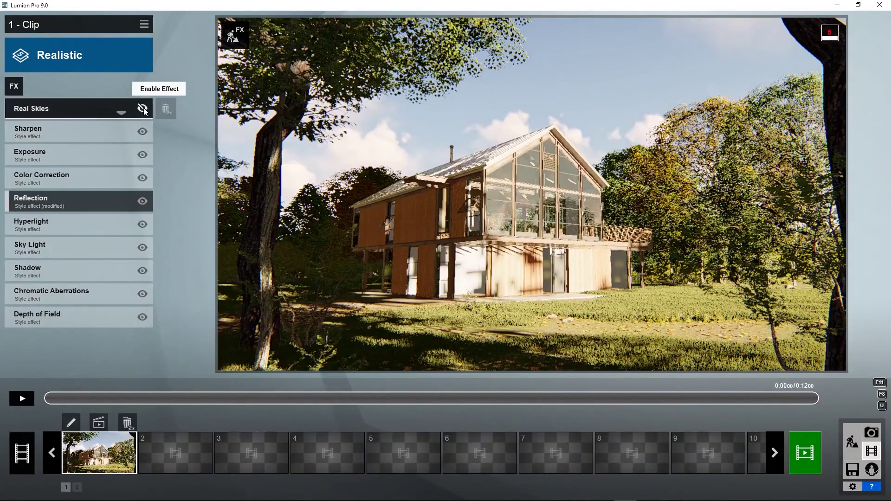
pyautogui.click(143, 109)
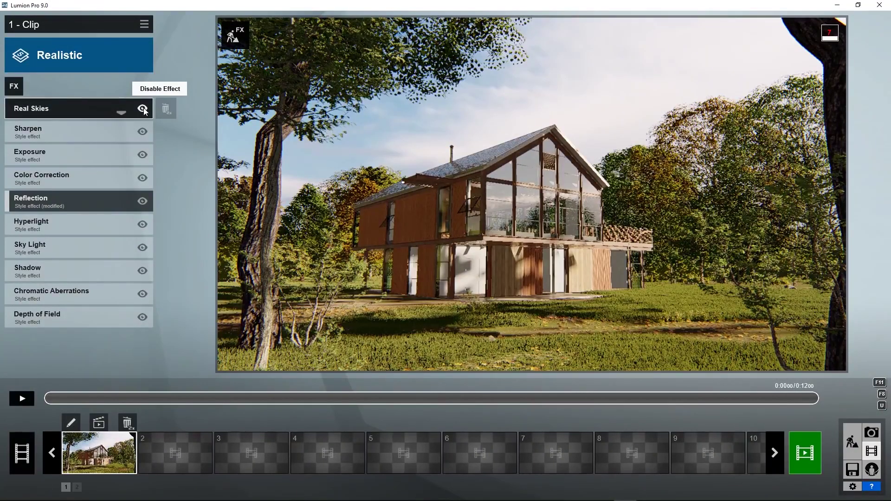
# Step: Try different Exposure values on the first clip, including 0.8 and 0.6, and restore the style's original exposure
pyautogui.click(60, 158)
pyautogui.click(94, 127)
pyautogui.moveTo(109, 128); pyautogui.dragTo(124, 127)
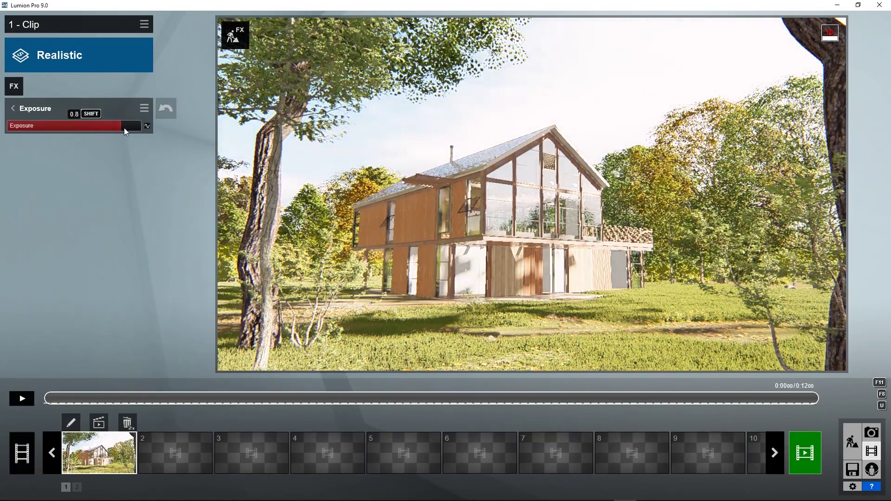
pyautogui.click(39, 129)
pyautogui.click(38, 130)
pyautogui.moveTo(57, 130); pyautogui.dragTo(85, 129)
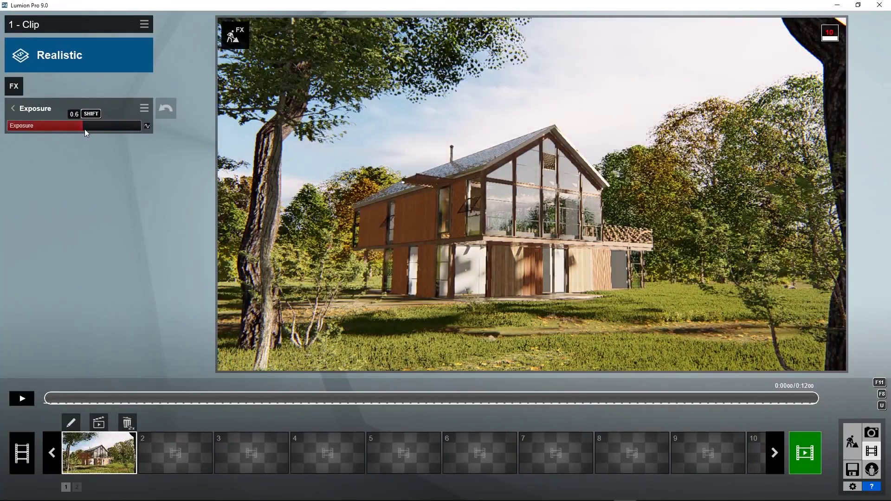
pyautogui.click(165, 108)
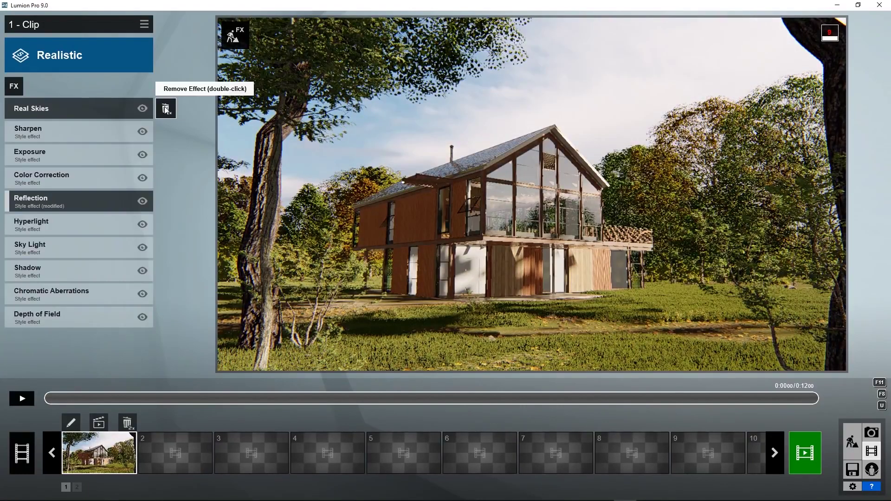
# Step: Remove the Real Skies effect from the first clip and restore its Reflection effect to the Realistic style's settings
pyautogui.doubleClick(166, 109)
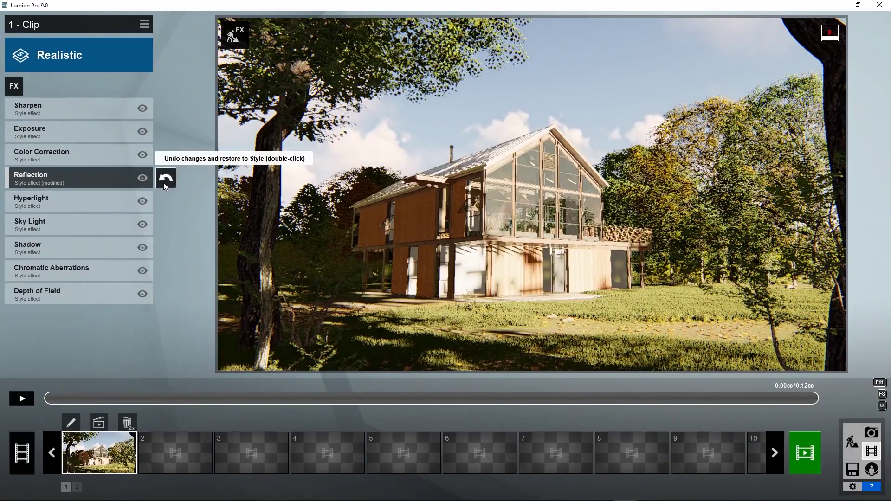
pyautogui.doubleClick(164, 183)
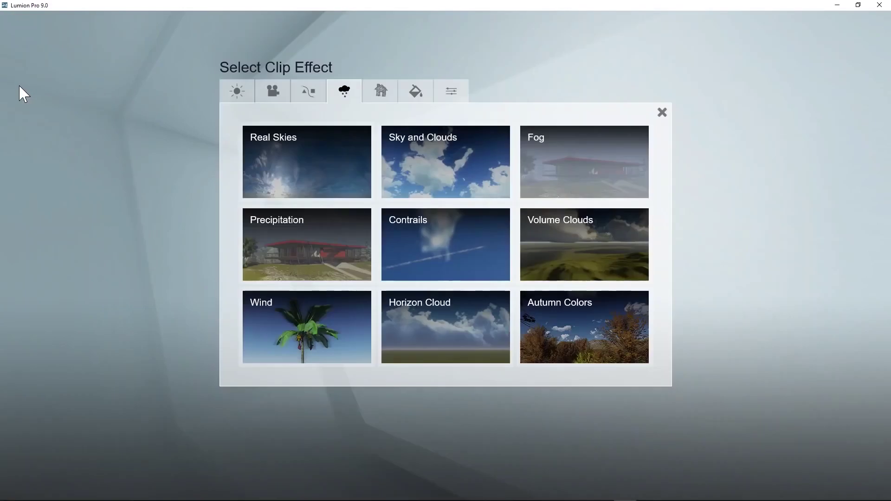
# Step: Add a Sky and Clouds effect, animate its Position with keyframes from the clip's start to 1.0 at its end, and preview the motion
pyautogui.click(396, 150)
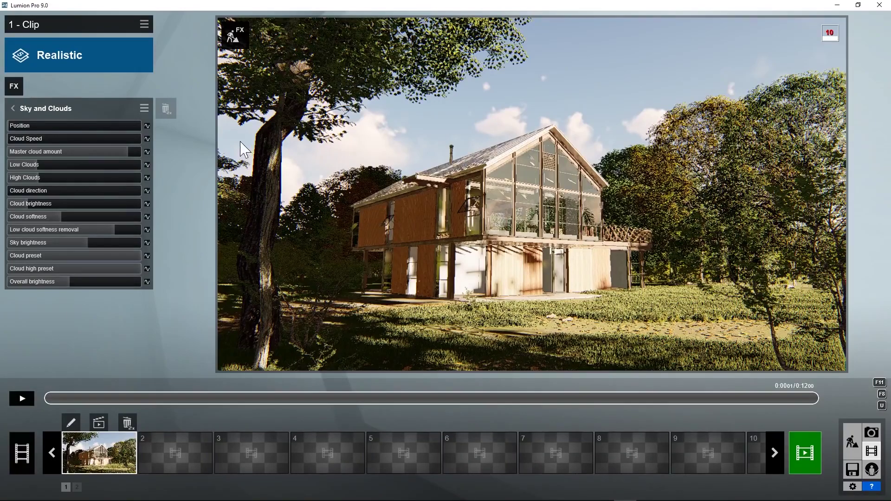
pyautogui.click(147, 126)
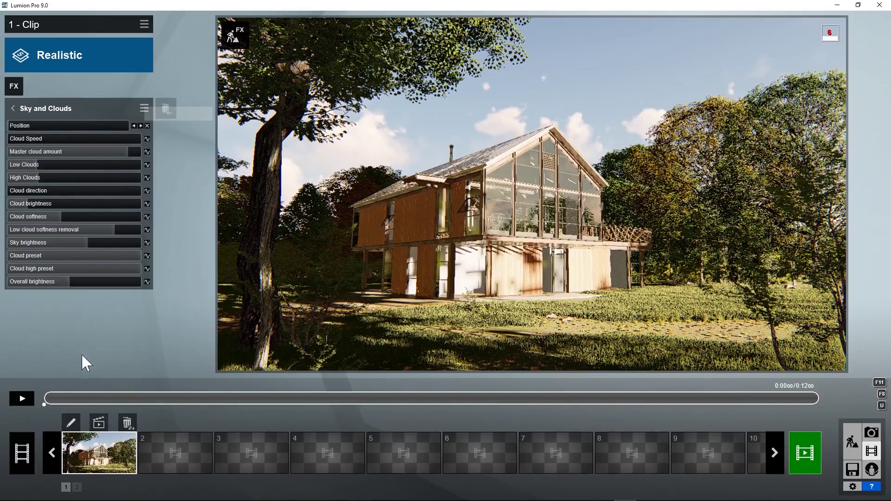
pyautogui.moveTo(49, 398); pyautogui.dragTo(818, 397)
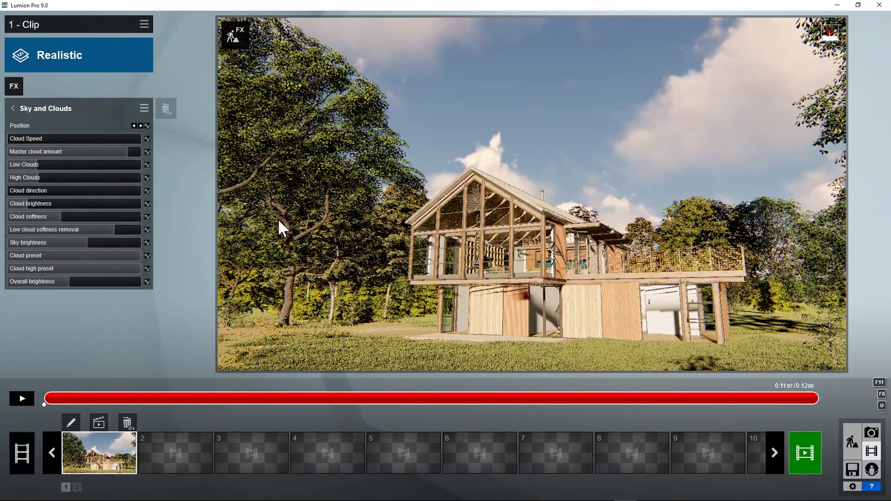
pyautogui.click(147, 126)
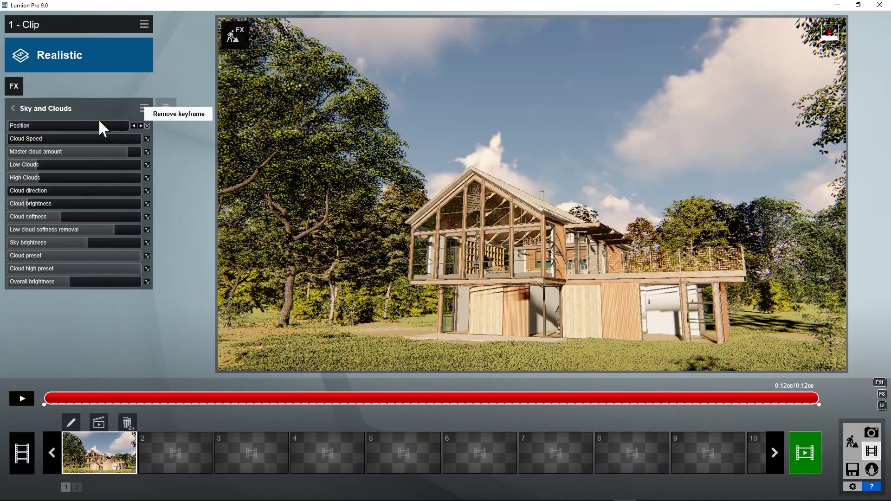
pyautogui.moveTo(11, 125); pyautogui.dragTo(144, 132)
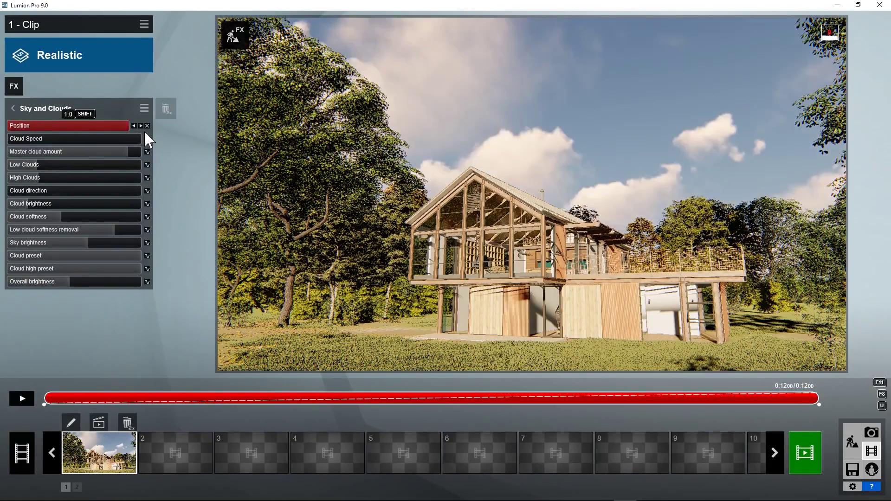
pyautogui.click(20, 398)
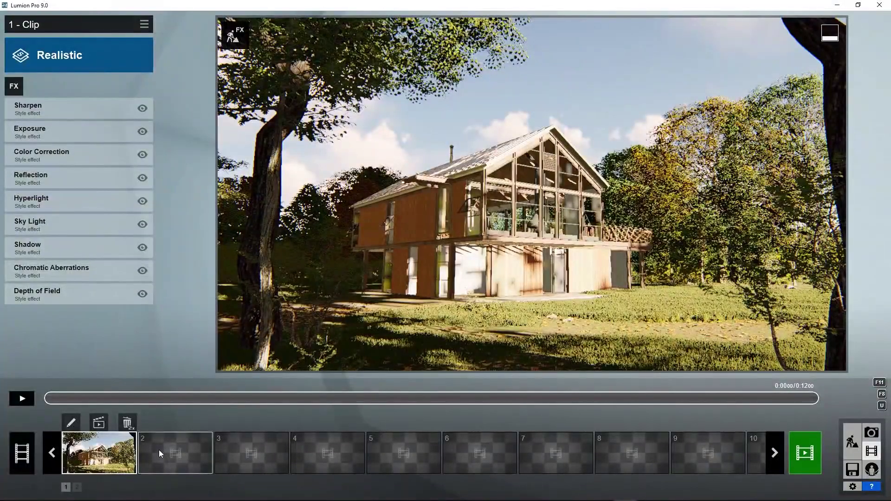
# Step: Start recording a camera clip in the second slot and capture a high aerial view of the house's gable front as its first photo
pyautogui.click(159, 450)
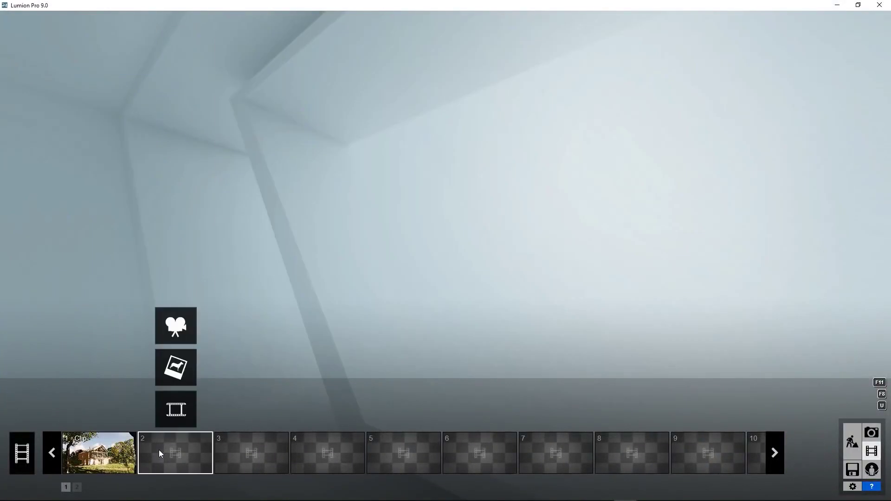
pyautogui.click(179, 324)
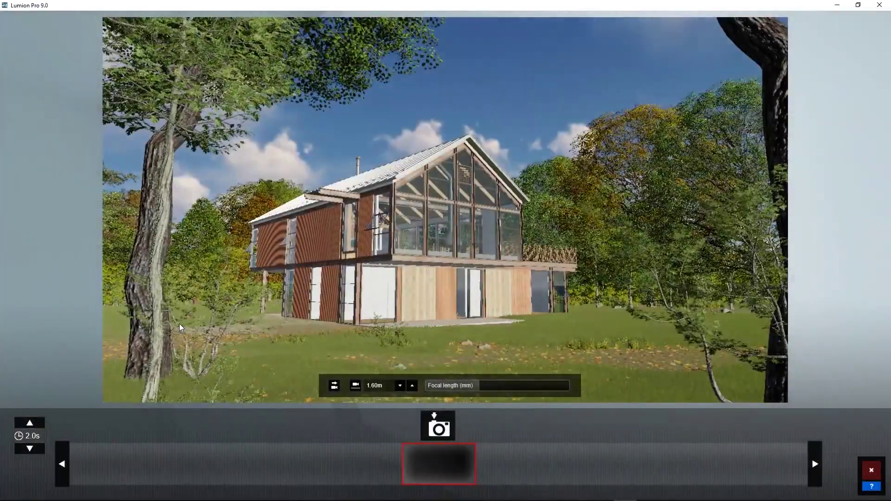
pyautogui.press('e')
pyautogui.press('s')
pyautogui.press('q')
pyautogui.moveTo(438, 279); pyautogui.dragTo(429, 325, button='right')
pyautogui.press('d')
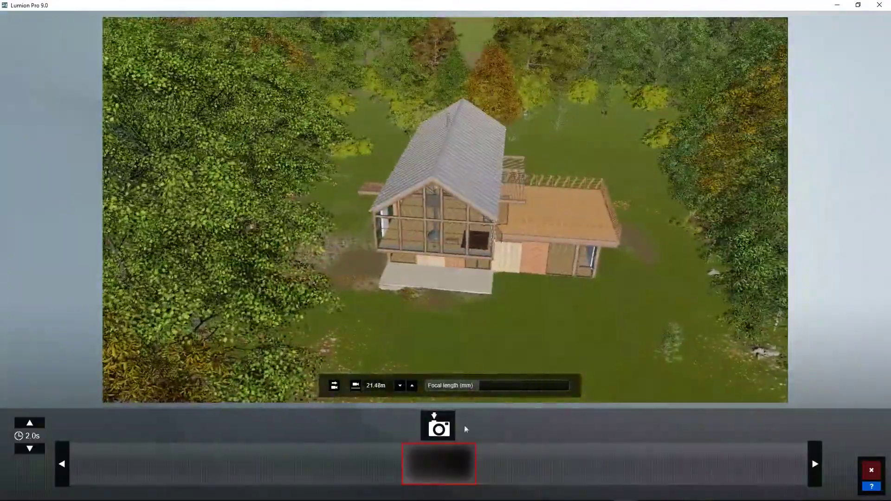
pyautogui.click(441, 426)
# Step: Capture a second aerial photo from an angle farther around the house, preview the camera path and save the clip
pyautogui.press('d')
pyautogui.moveTo(475, 357); pyautogui.dragTo(431, 352, button='right')
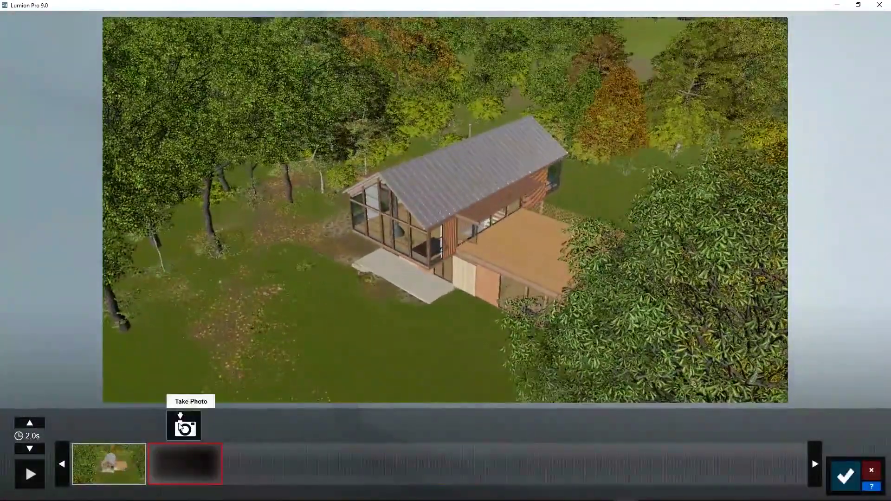
pyautogui.click(30, 474)
pyautogui.click(846, 476)
# Step: Record an interior clip in the third slot from two photos of the fireplace and firewood by the windows, with a slight sideways shift between them
pyautogui.click(251, 453)
pyautogui.click(251, 408)
pyautogui.press('w')
pyautogui.press('w')
pyautogui.moveTo(446, 210); pyautogui.dragTo(452, 284, button='right')
pyautogui.press('s')
pyautogui.press('s')
pyautogui.moveTo(462, 328); pyautogui.dragTo(467, 307, button='right')
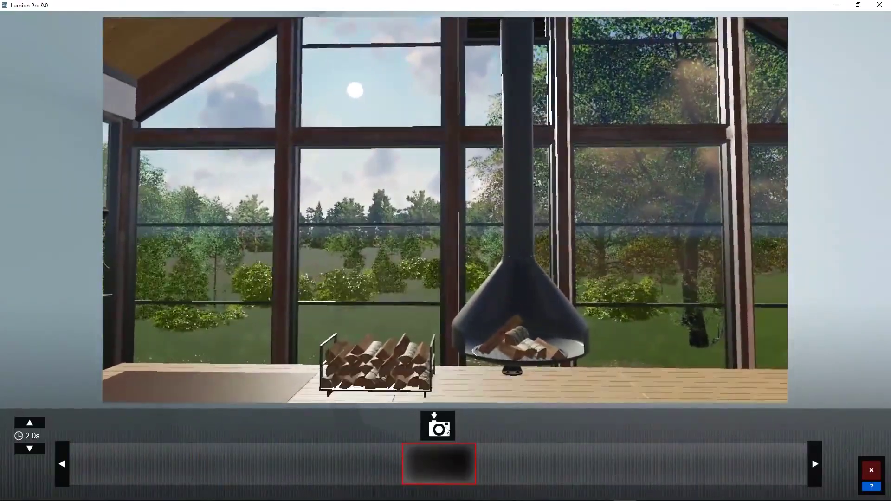
pyautogui.click(446, 431)
pyautogui.press('d')
pyautogui.click(446, 431)
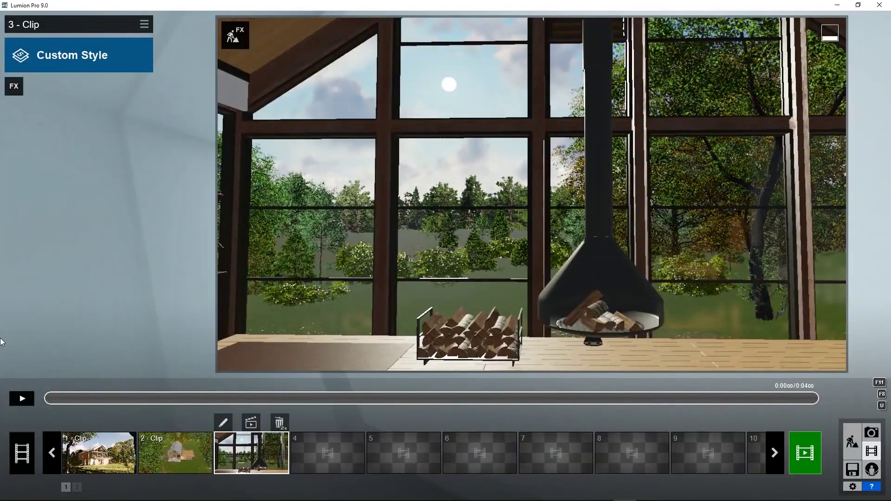
# Step: Play back the third, second and first clips one by one, followed by the entire movie
pyautogui.click(22, 399)
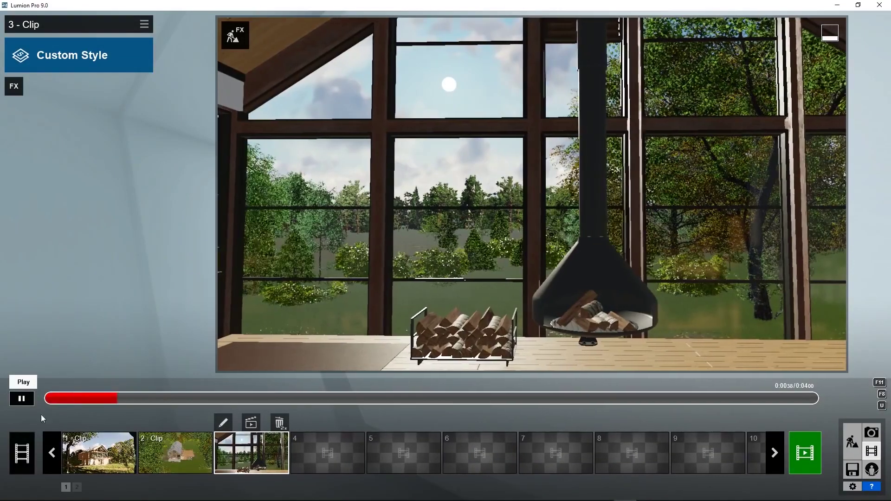
pyautogui.click(166, 467)
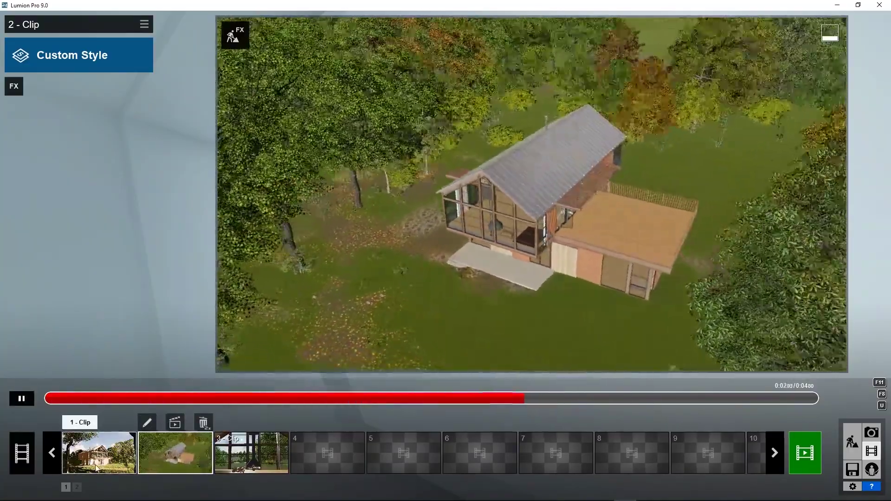
pyautogui.click(97, 468)
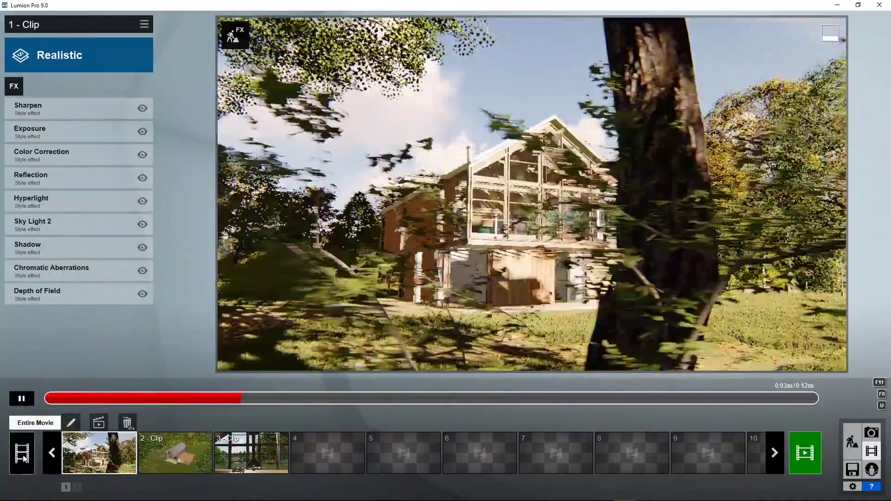
pyautogui.click(23, 455)
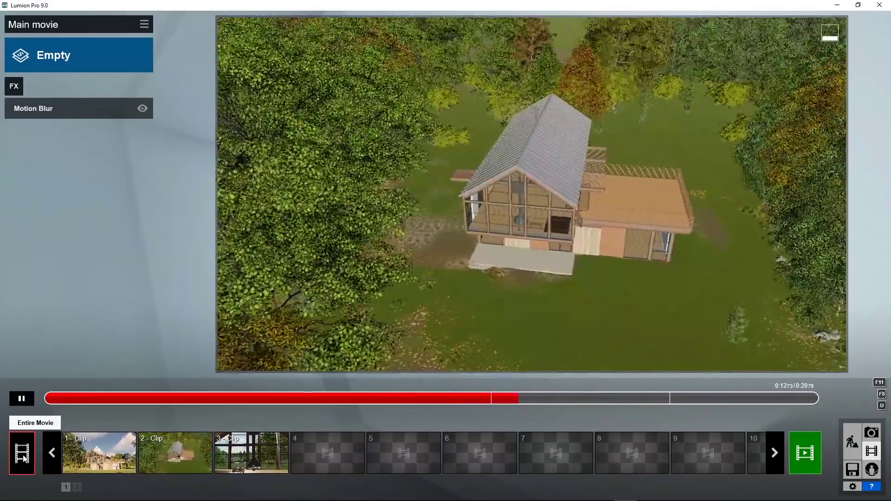
# Step: Apply the Realistic style to the entire movie
pyautogui.click(24, 458)
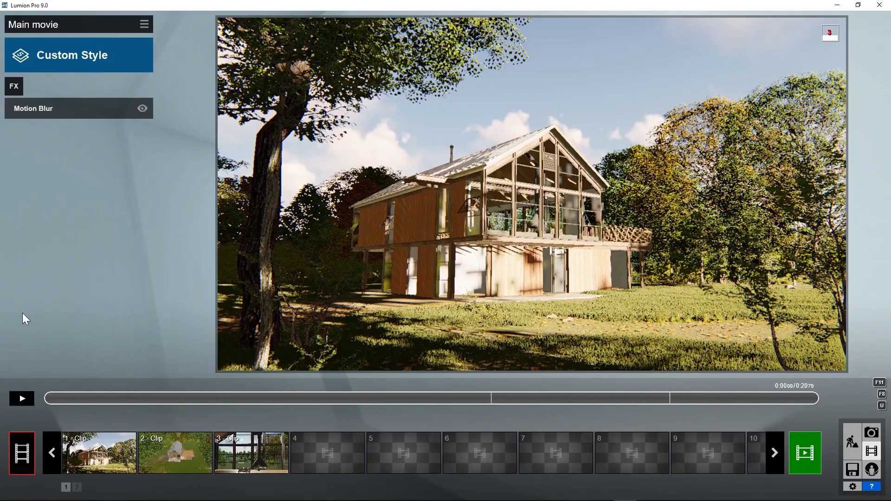
pyautogui.click(94, 64)
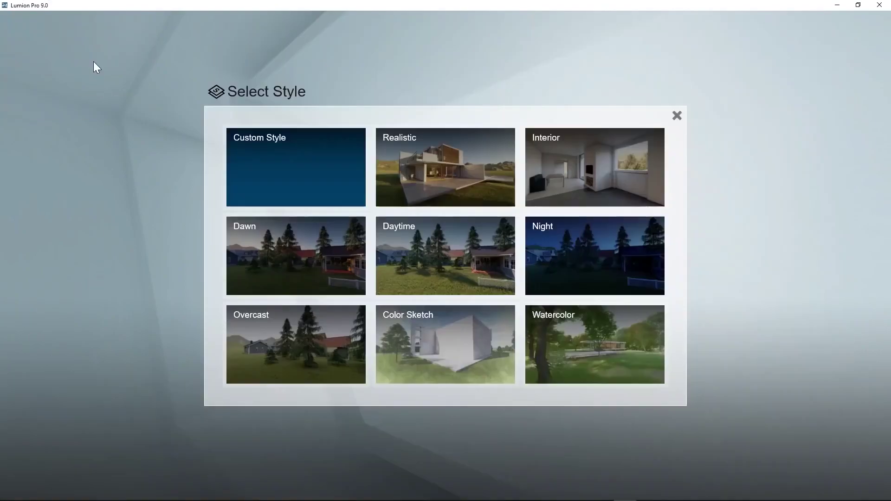
pyautogui.click(411, 152)
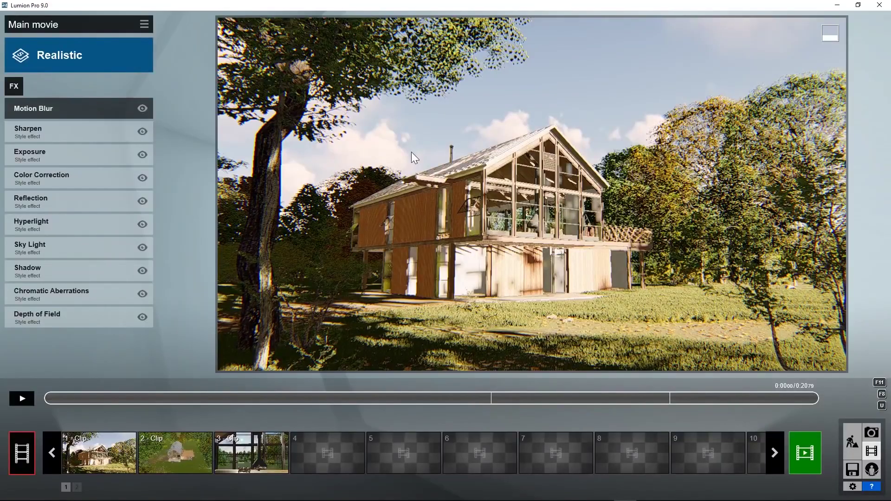
# Step: Browse the effects available for the entire movie, including Side By Side 3D Stereo
pyautogui.click(14, 86)
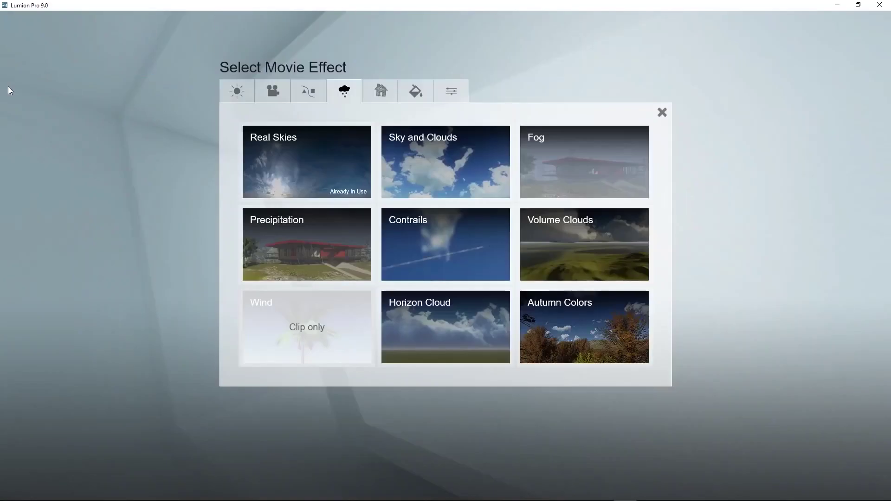
pyautogui.click(451, 93)
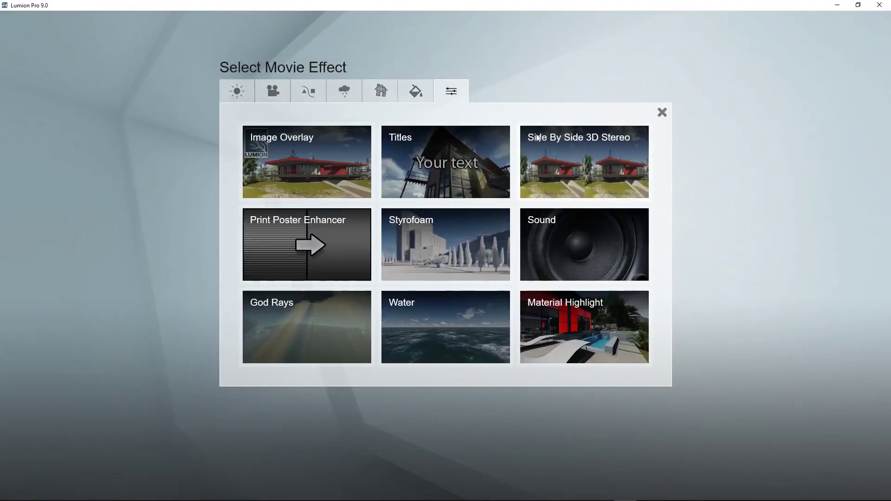
pyautogui.click(545, 151)
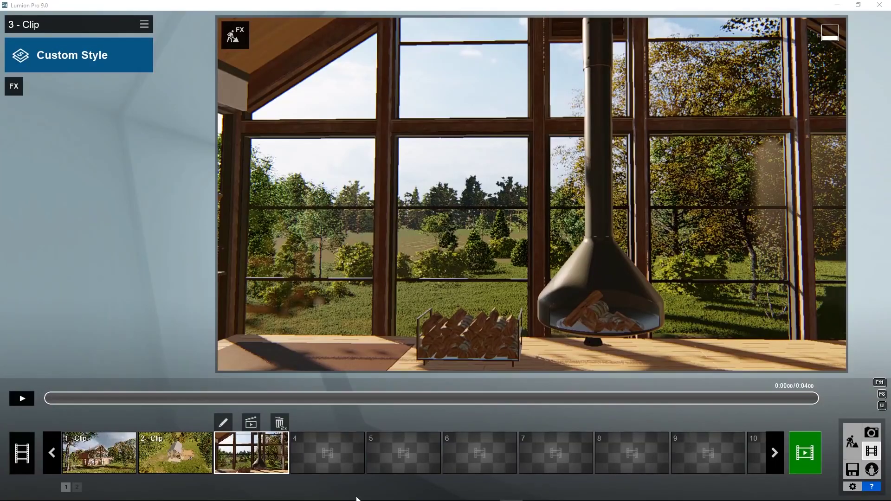
# Step: Insert the image House without door - 231018 - front view.png into the movie's fourth slot
pyautogui.click(327, 451)
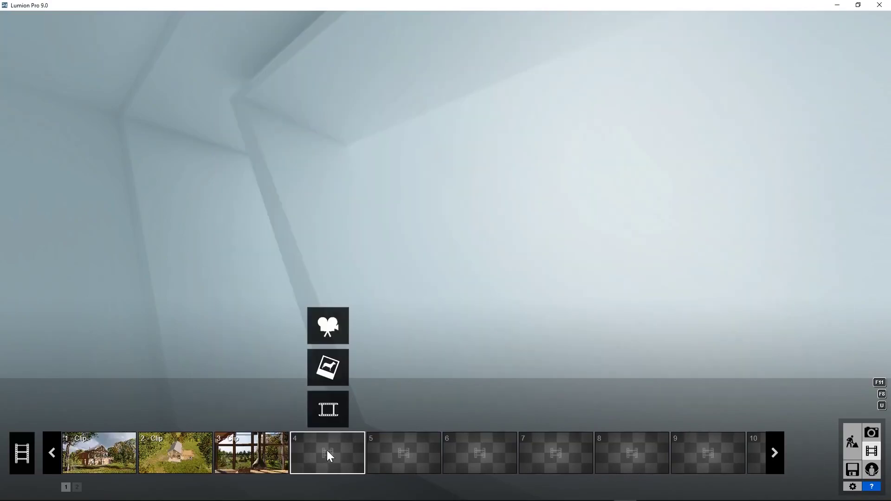
pyautogui.click(327, 366)
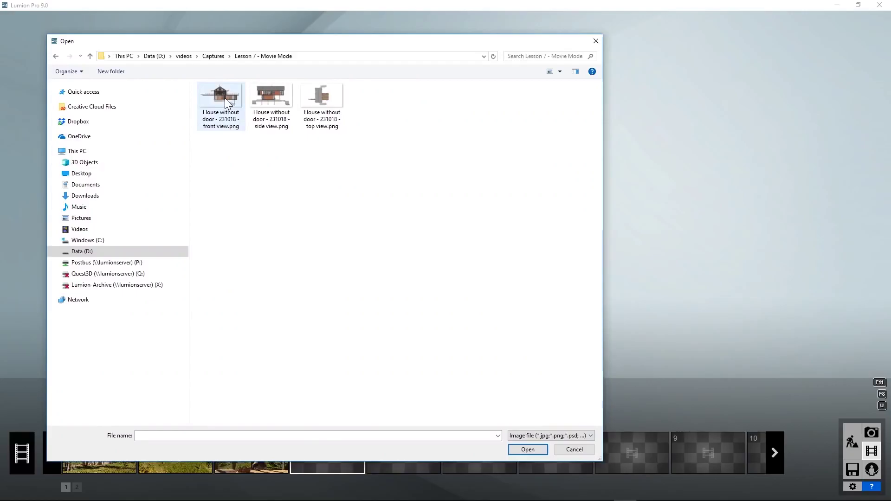
pyautogui.doubleClick(224, 99)
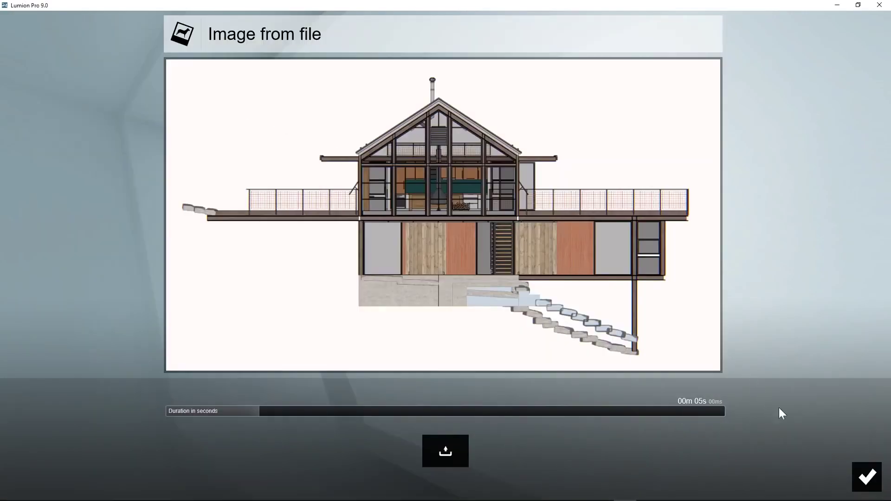
pyautogui.click(864, 478)
# Step: Import the forest landscape video file into the movie's fifth slot
pyautogui.click(396, 451)
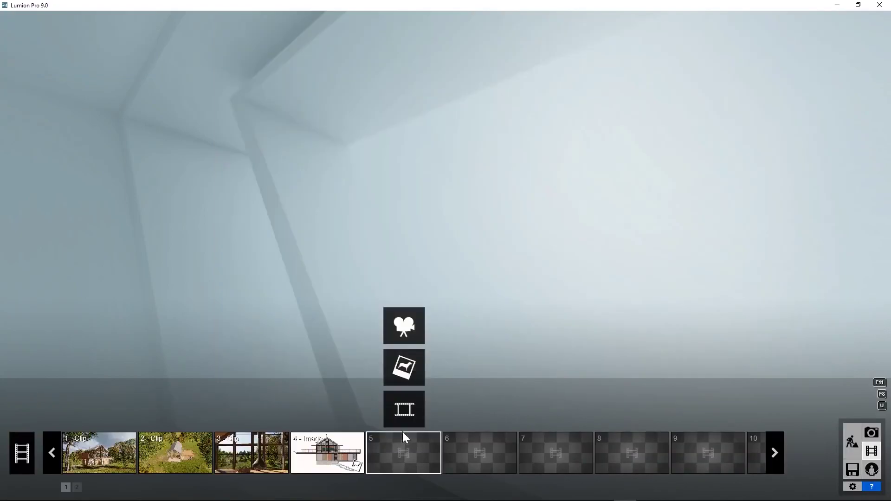
pyautogui.click(402, 409)
pyautogui.doubleClick(221, 190)
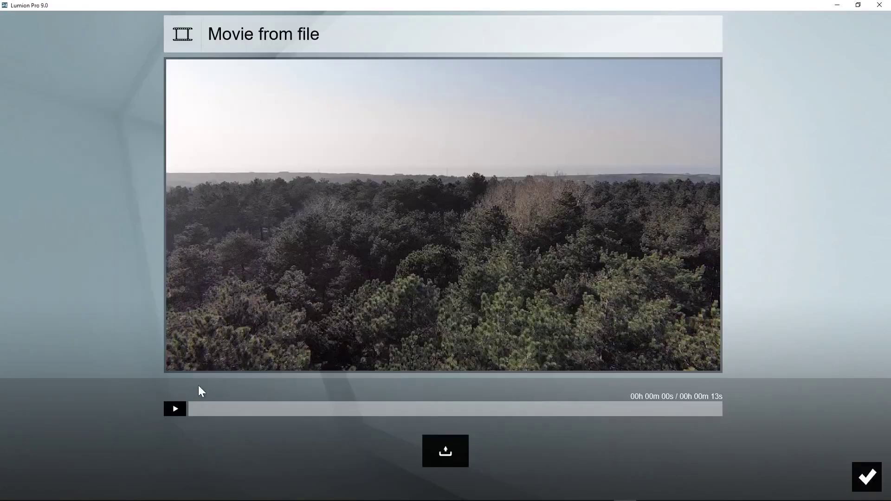
pyautogui.click(865, 477)
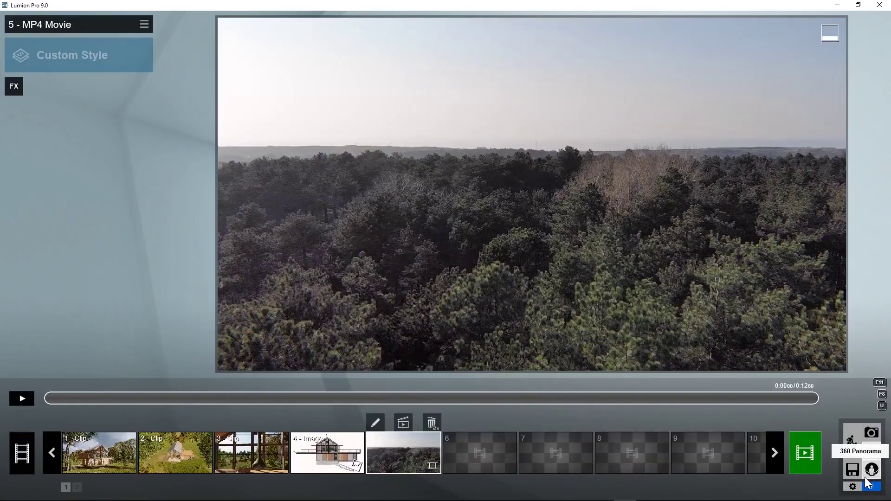
# Step: Reorder the movie so the front-view image follows the first clip and the forest video comes right before the interior clip
pyautogui.moveTo(322, 453); pyautogui.dragTo(172, 462)
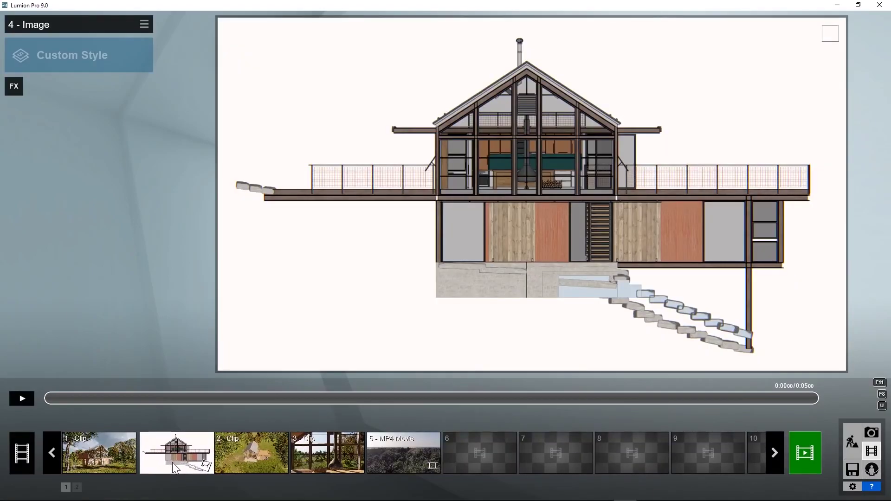
pyautogui.click(399, 450)
pyautogui.moveTo(399, 451); pyautogui.dragTo(319, 448)
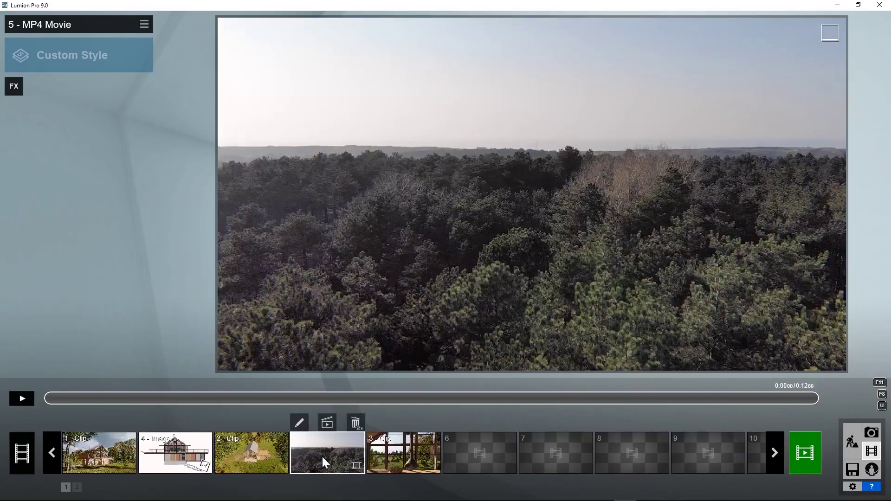
# Step: Preview the movie playback, and review the Current Shot and Image Sequence options for rendering it
pyautogui.click(22, 400)
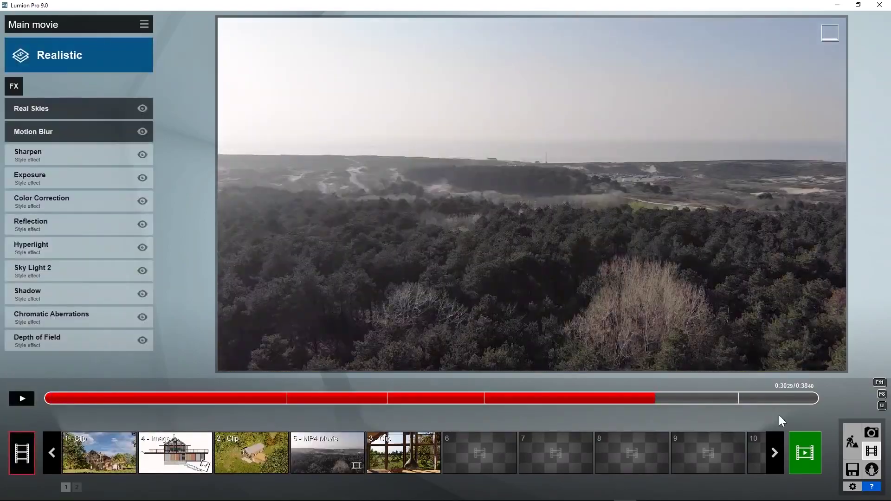
pyautogui.click(802, 455)
pyautogui.click(313, 109)
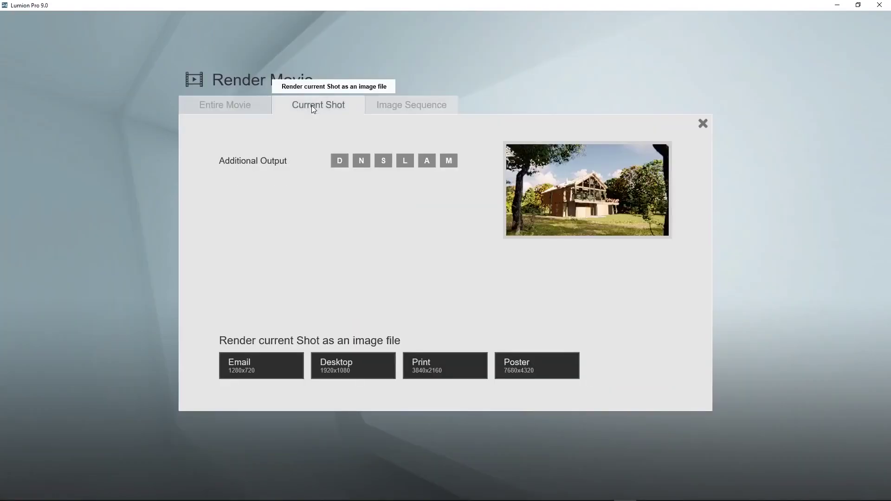
pyautogui.click(397, 106)
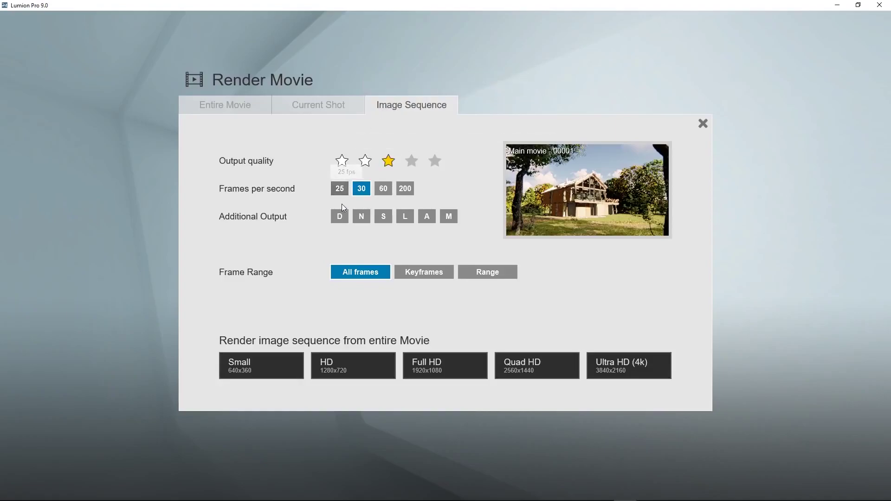
# Step: Try enabling all six additional output maps (D, N, S, L, A, M) for the image sequence and switch them all off again
pyautogui.click(340, 220)
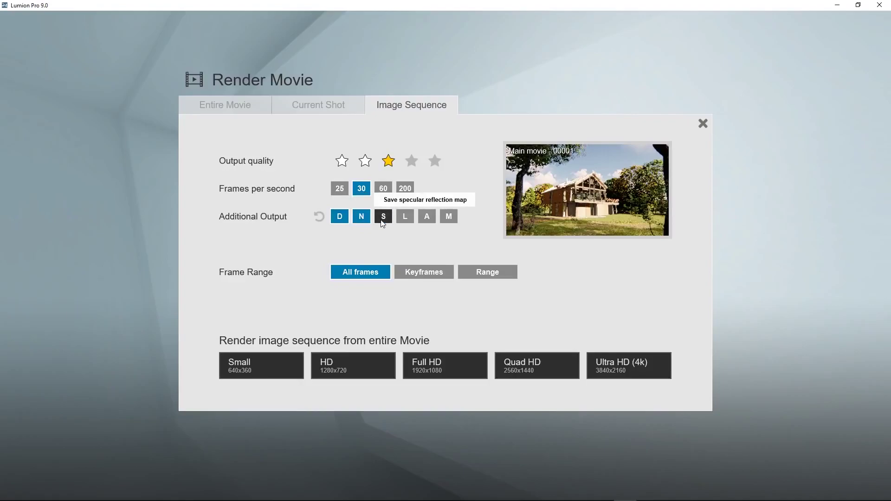
pyautogui.click(406, 218)
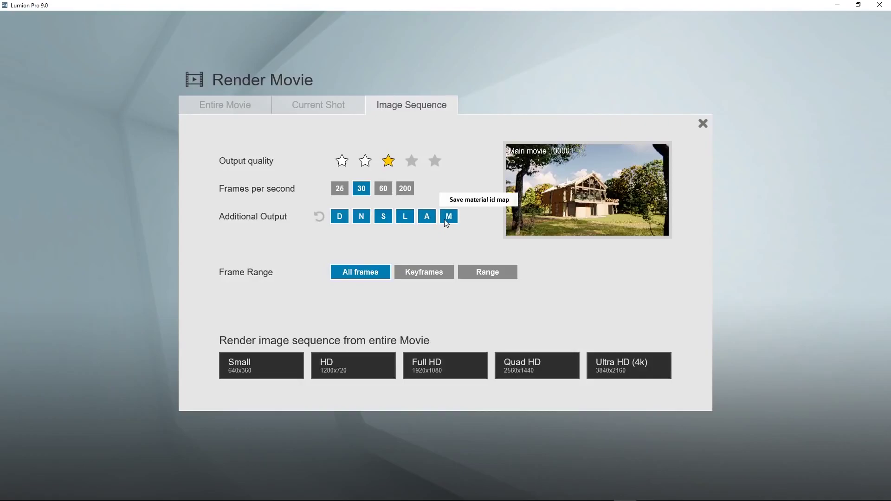
pyautogui.click(448, 220)
pyautogui.click(426, 220)
pyautogui.click(405, 220)
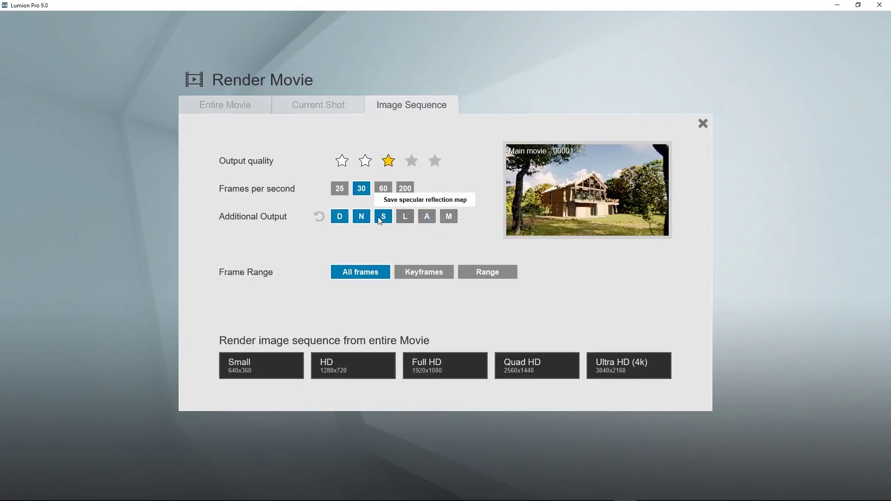
pyautogui.click(374, 220)
pyautogui.click(362, 218)
pyautogui.click(340, 219)
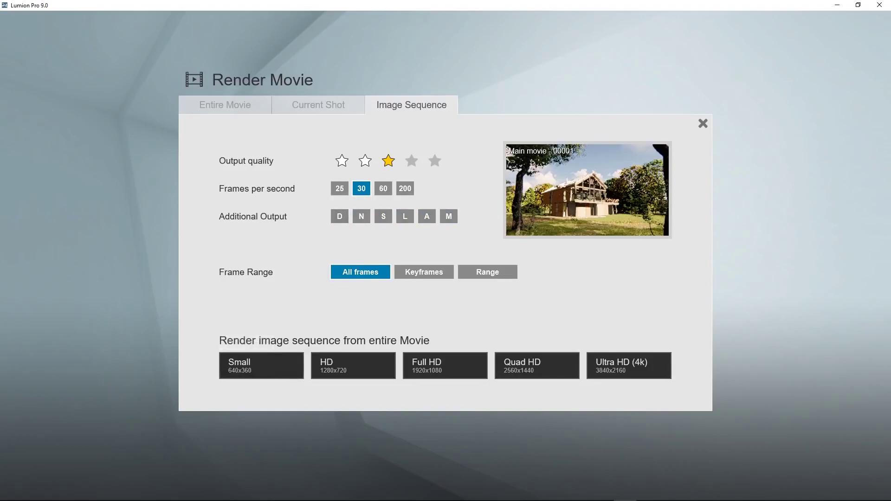
# Step: Edit the first clip's scene in Build With Effects mode and move the large Norway maple about 5.9 m away from the small tree
pyautogui.click(25, 359)
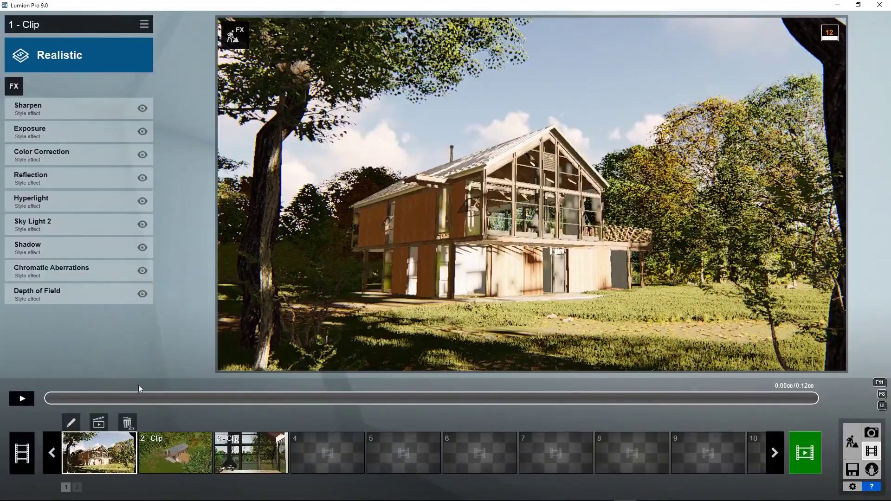
pyautogui.click(239, 37)
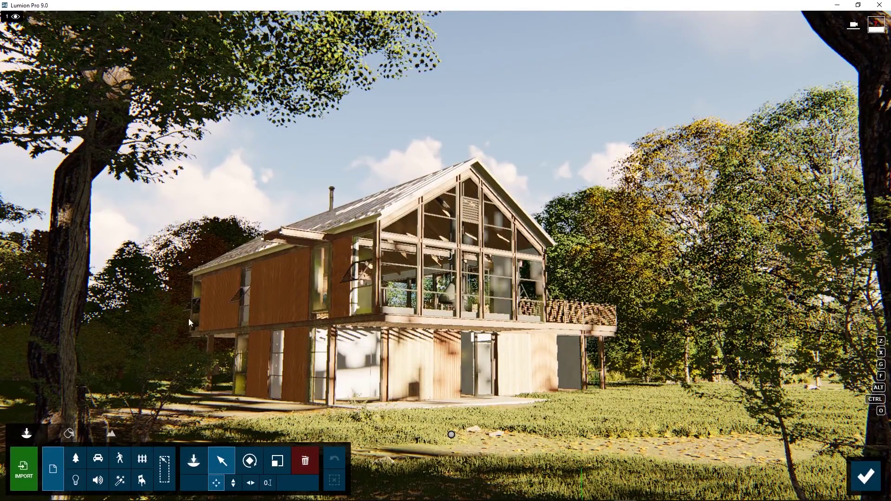
pyautogui.click(80, 459)
pyautogui.moveTo(480, 372); pyautogui.dragTo(687, 417, button='right')
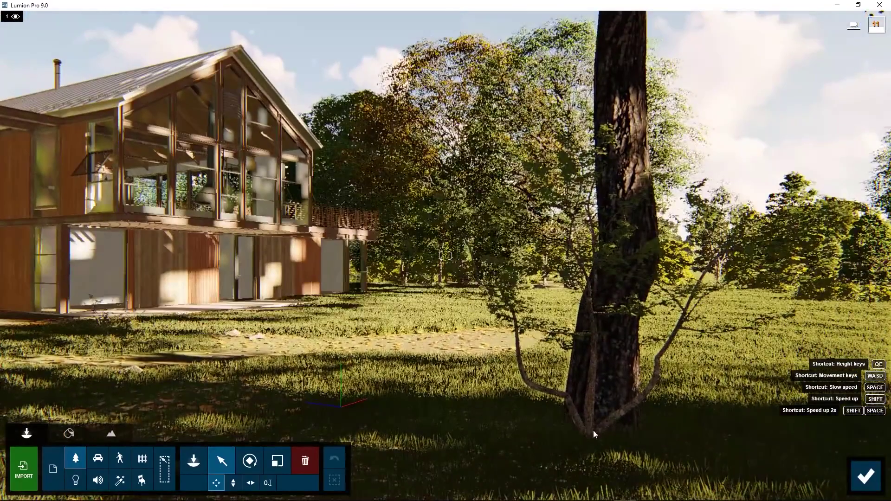
pyautogui.click(593, 430)
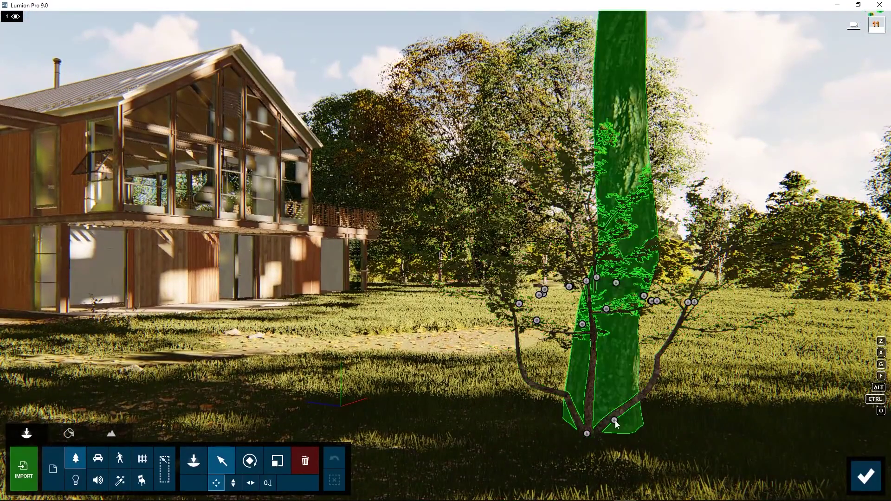
pyautogui.click(615, 421)
pyautogui.moveTo(670, 410); pyautogui.dragTo(799, 362)
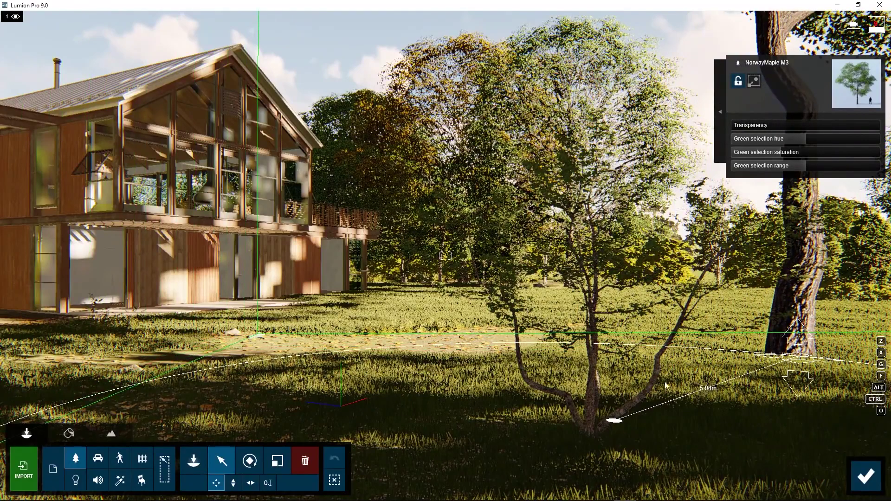
# Step: Place a broadleaf tree from the Nature Library on the lawn behind the small tree
pyautogui.click(194, 460)
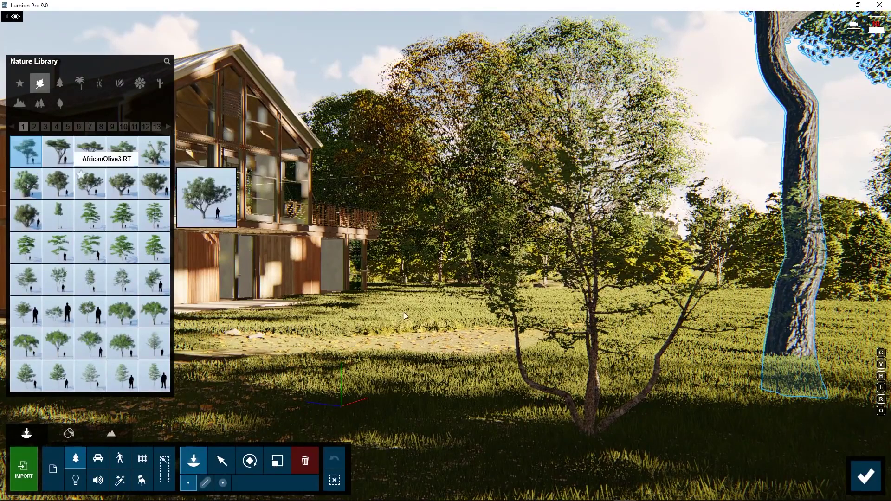
pyautogui.click(464, 326)
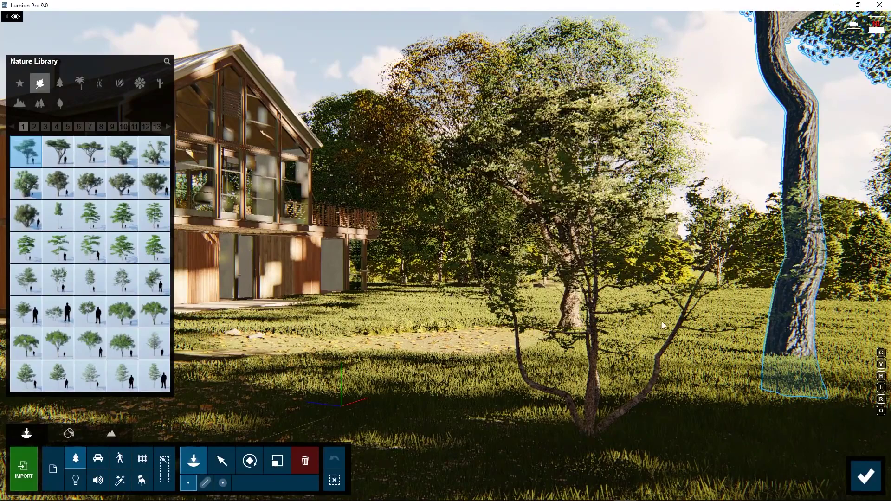